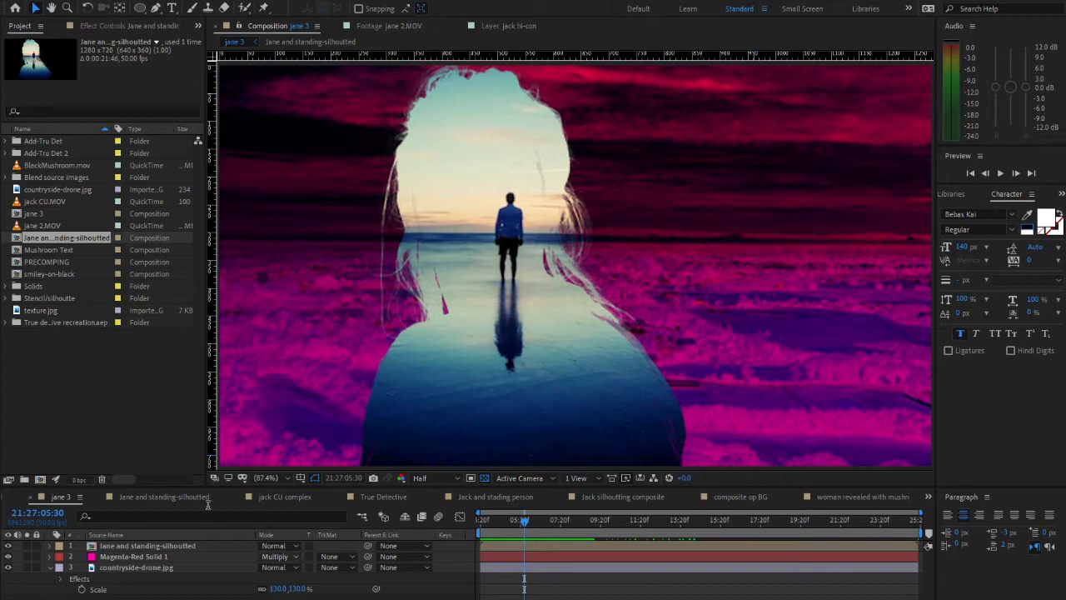
Step: Create a new composition from the jane 2.MOV footage and preview its playback
left_click(15, 227)
left_click_drag(17, 229, 42, 478)
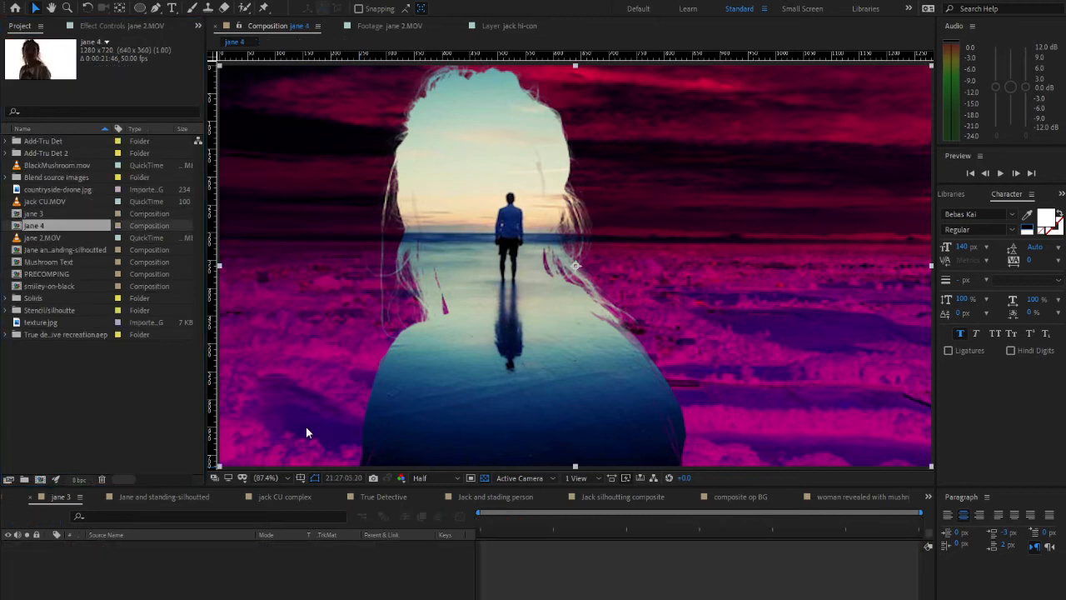
key("space")
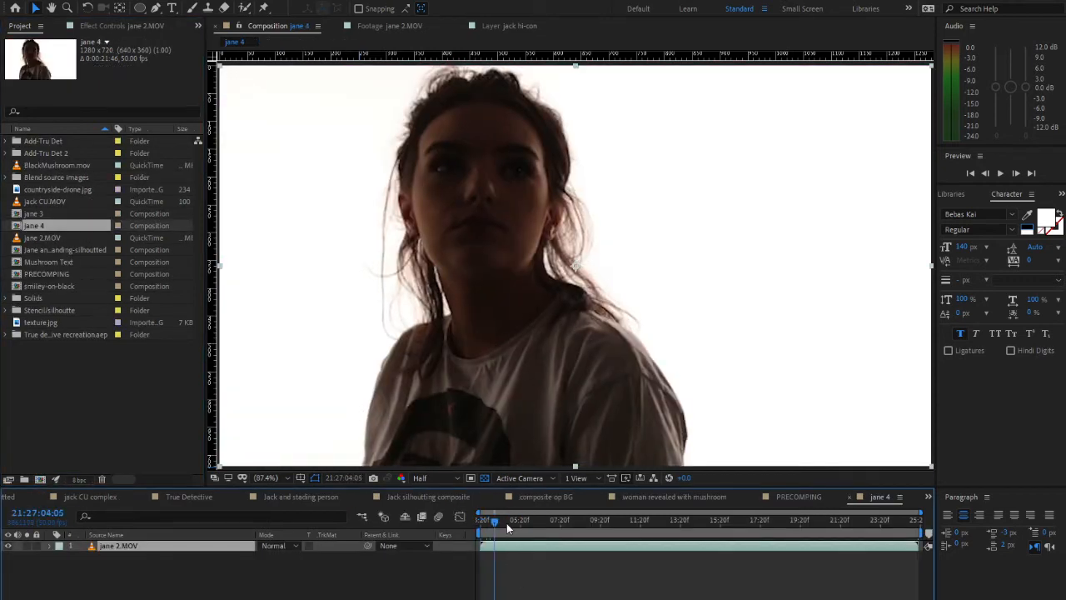
key("space")
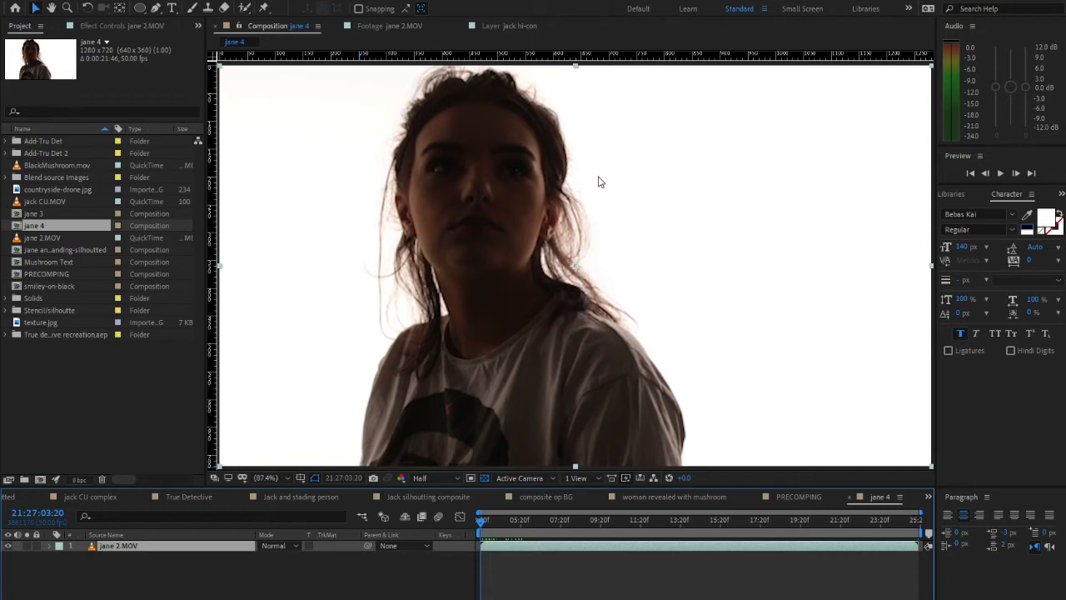
Step: Apply a Curves effect to jane 2.MOV and move the RGB black point along the base to about the middle, crushing the woman to black
right_click(125, 545)
mouse_move(203, 369)
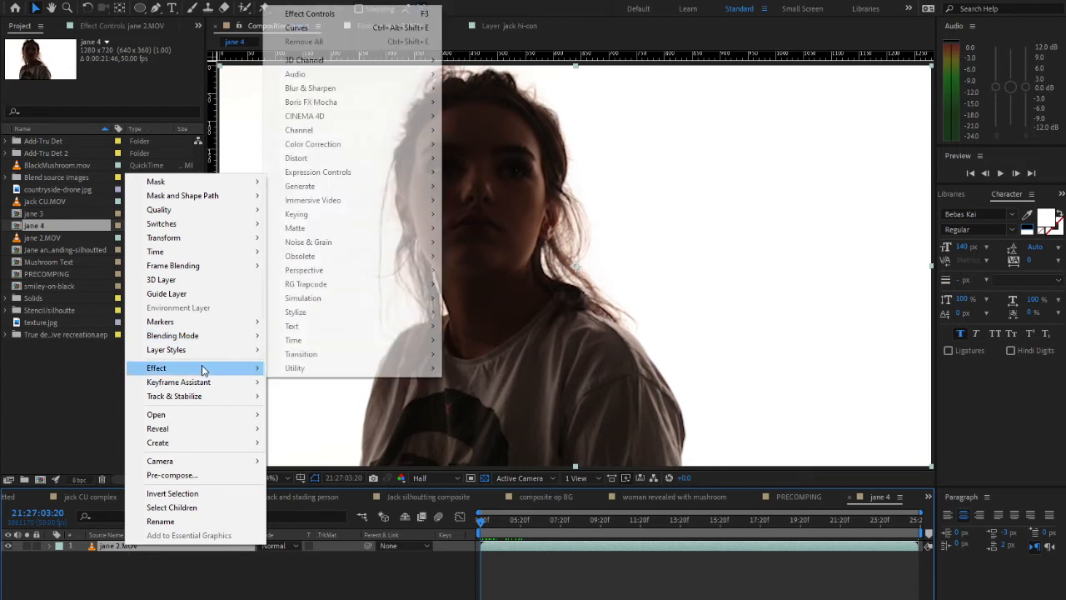
mouse_move(369, 148)
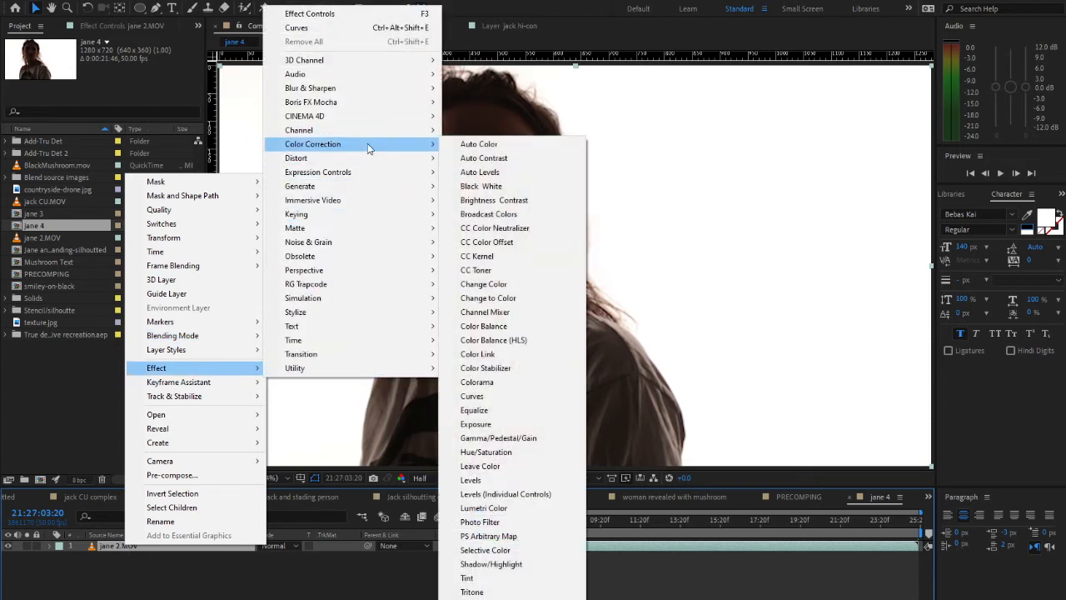
left_click(500, 396)
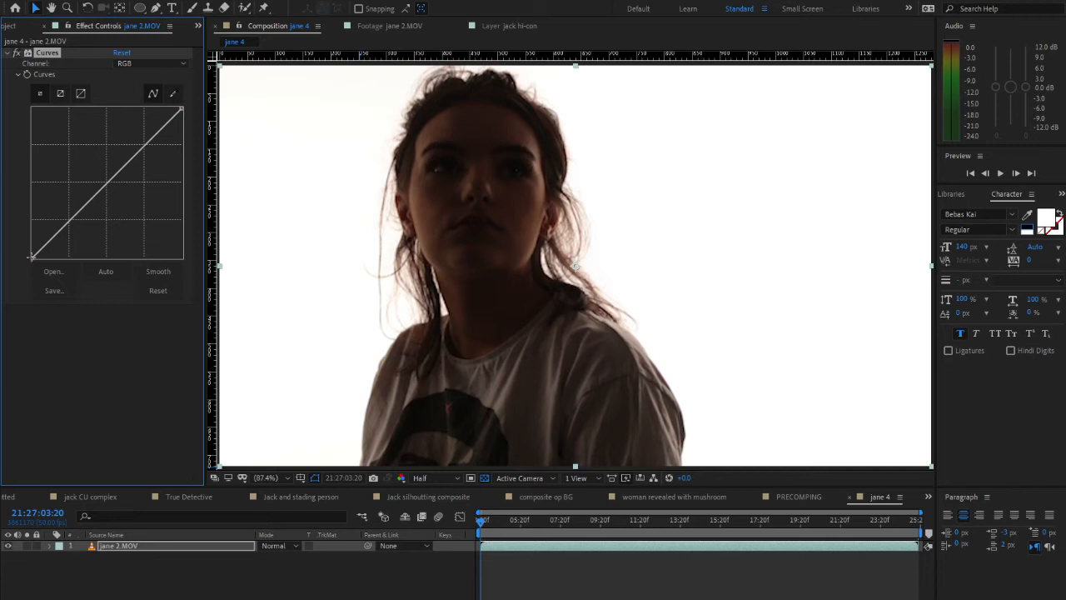
left_click_drag(31, 256, 68, 267)
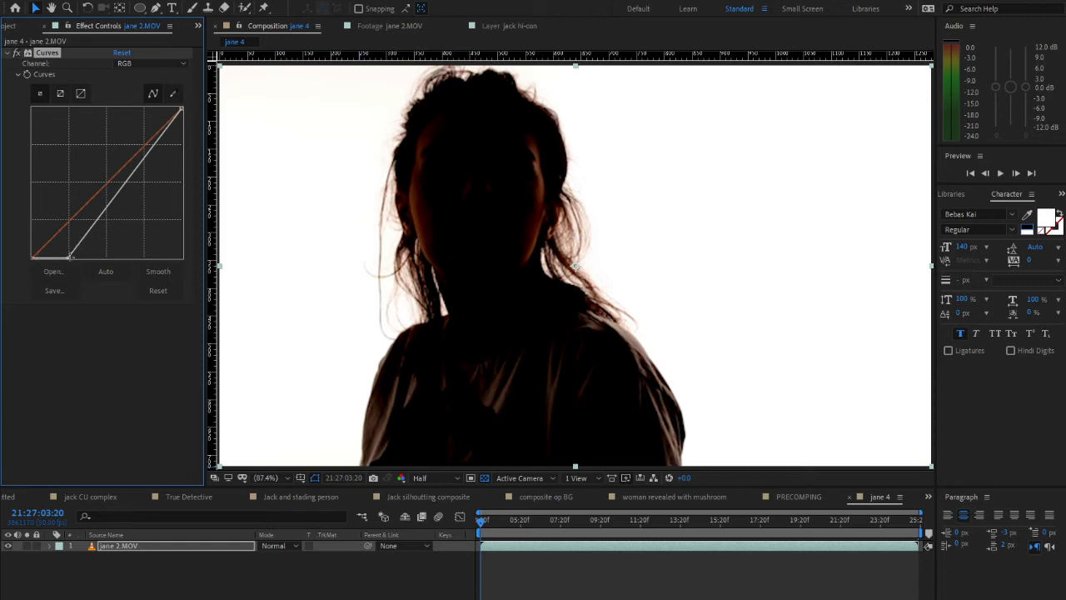
left_click_drag(69, 263, 112, 265)
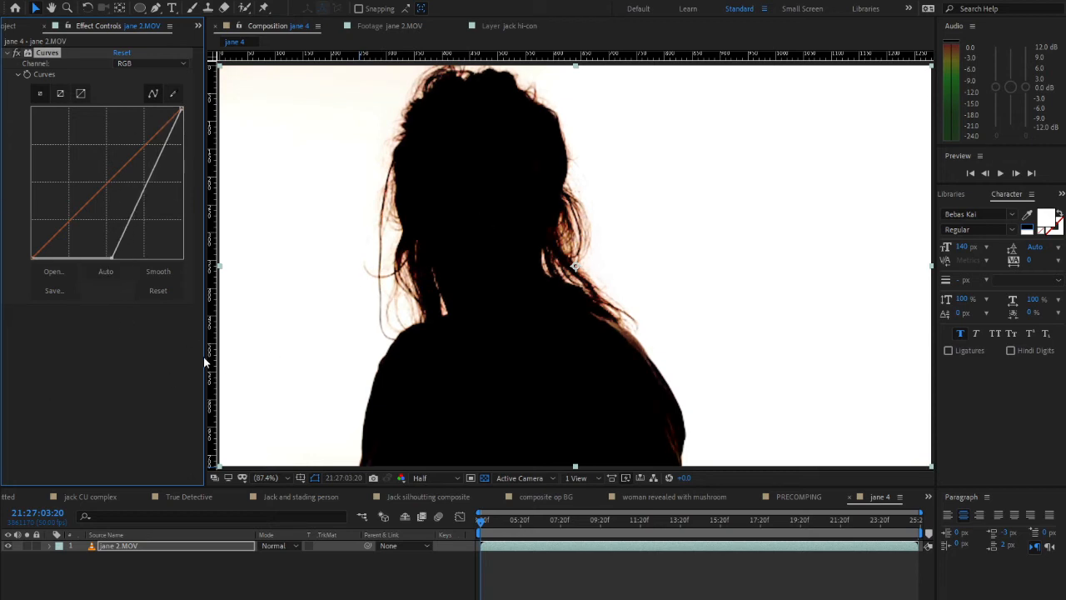
Step: Add a Hue/Saturation effect to jane 2.MOV and set Master Saturation to -100
right_click(49, 340)
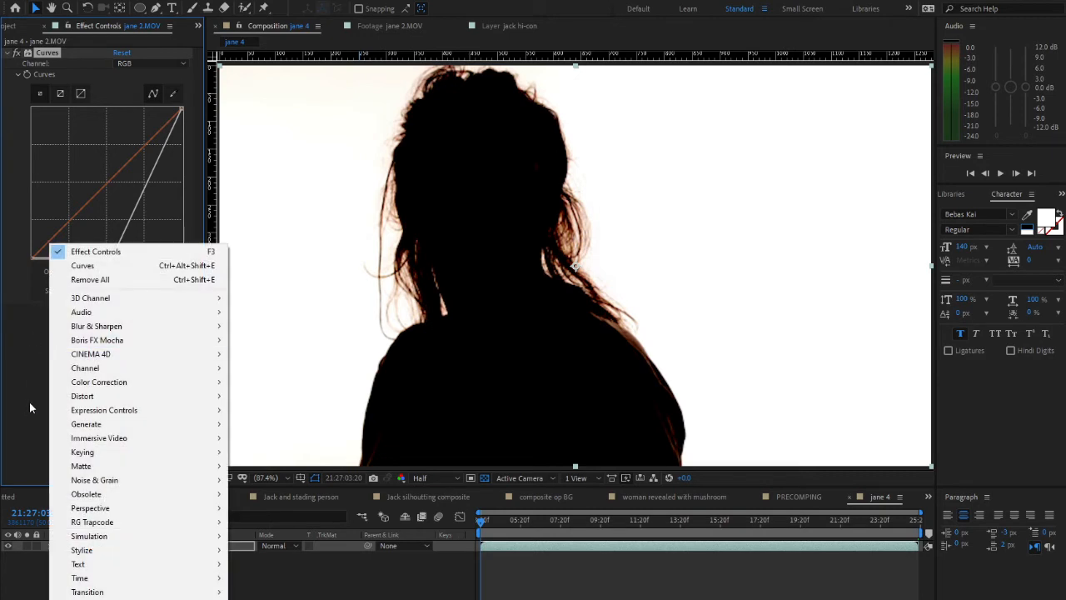
mouse_move(92, 381)
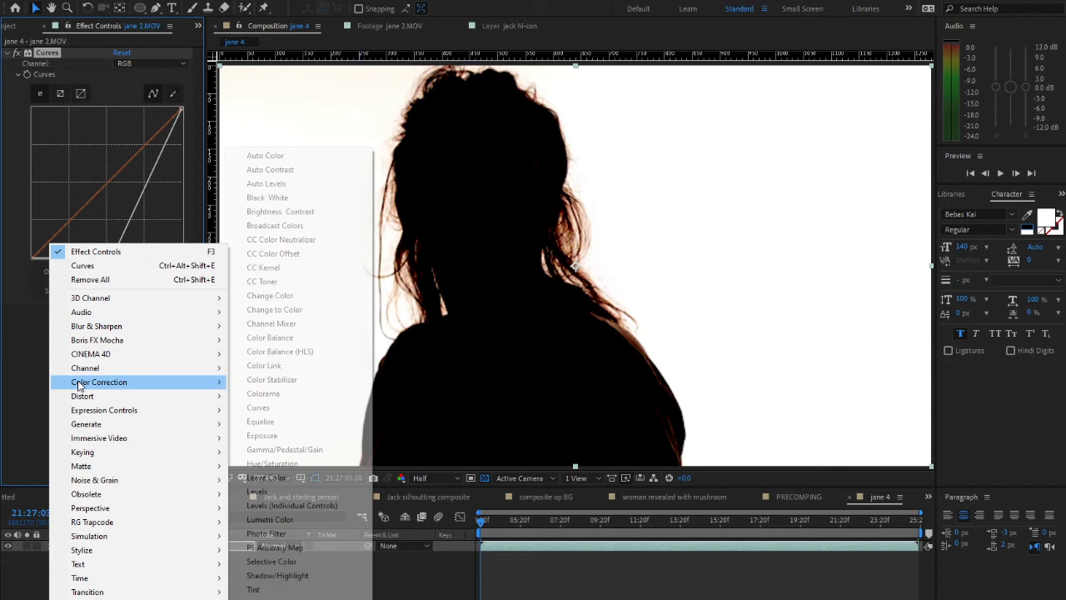
left_click(272, 463)
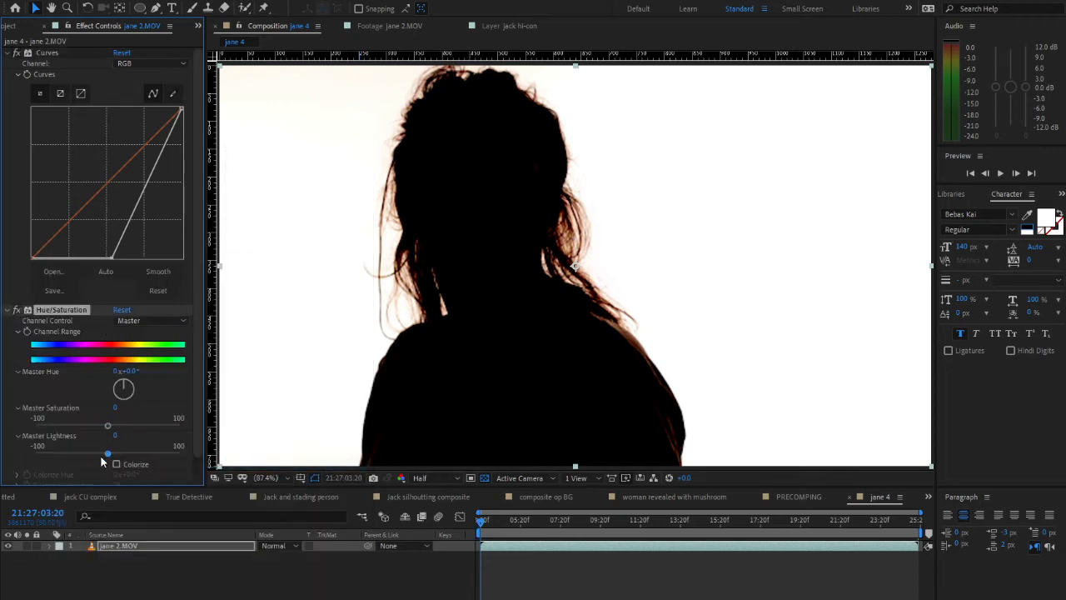
left_click_drag(71, 427, 4, 425)
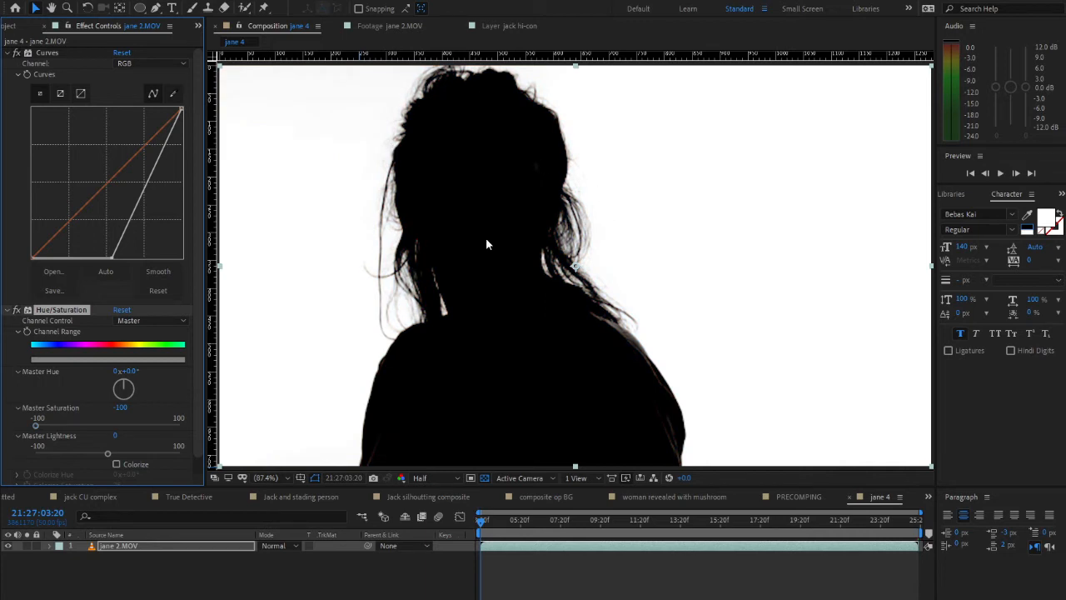
key("comma")
key("comma")
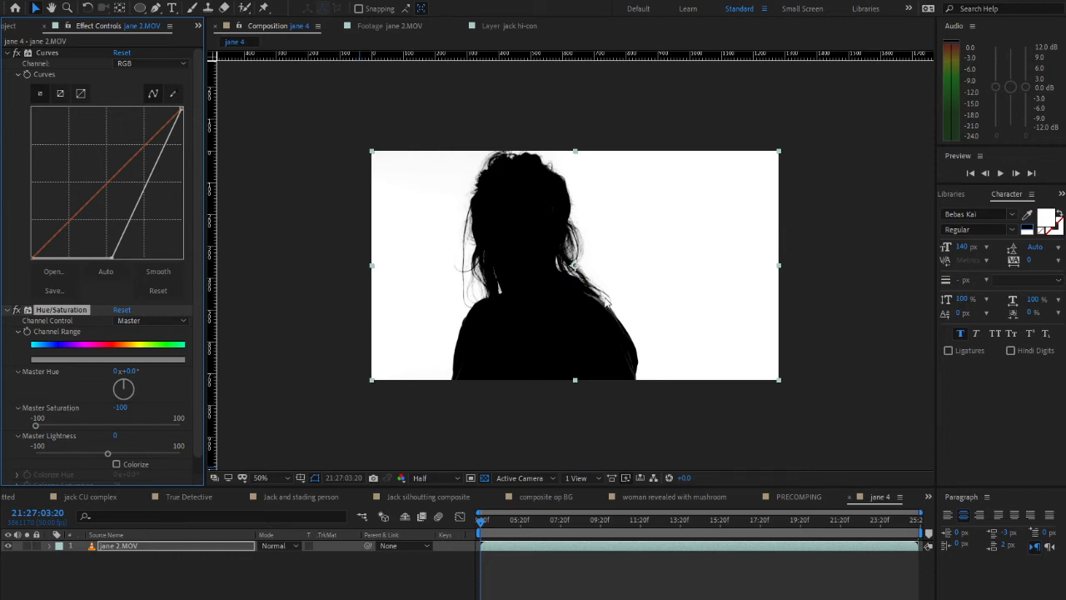
Step: Collapse the Curves and Hue/Saturation settings and enlarge the timeline area
left_click(6, 52)
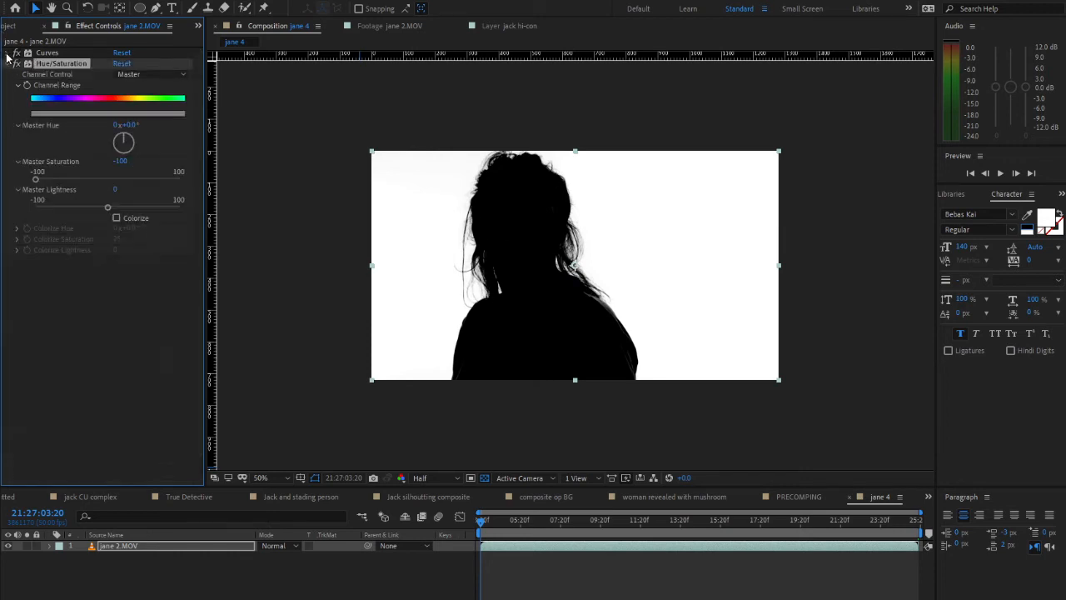
left_click(6, 63)
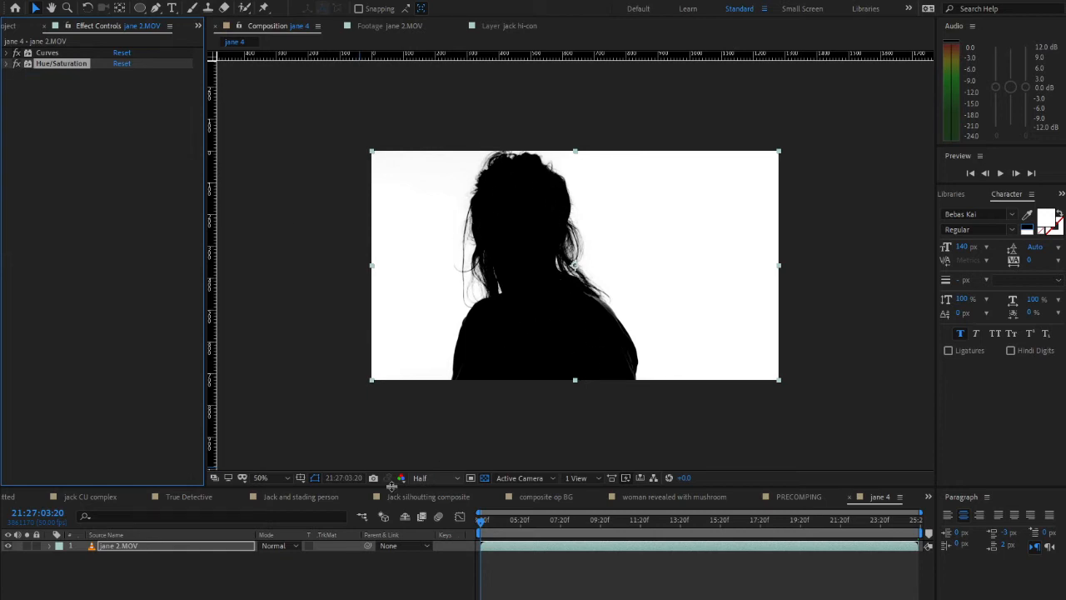
left_click_drag(226, 487, 241, 435)
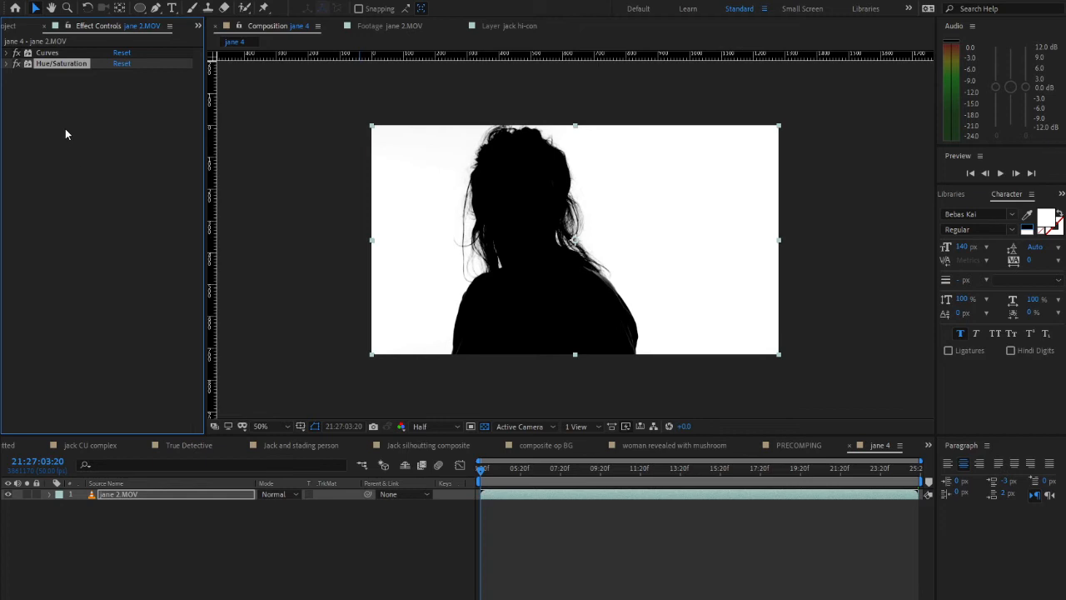
left_click(210, 42)
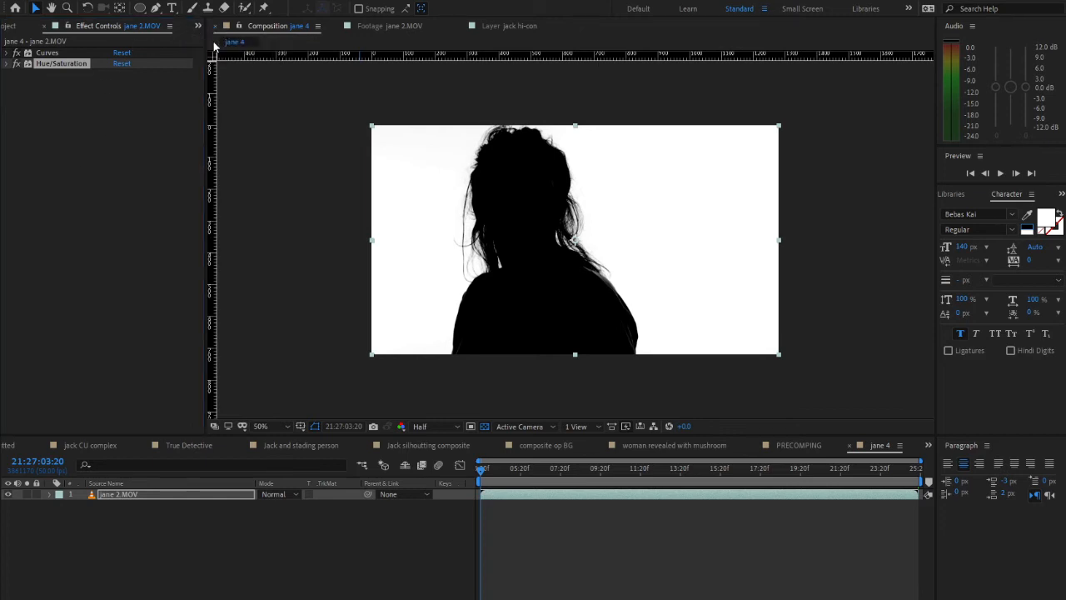
Step: Search the project for "stand" and add standing alone.jpg to the composition above jane 2.MOV
key("ctrl+0")
left_click(75, 111)
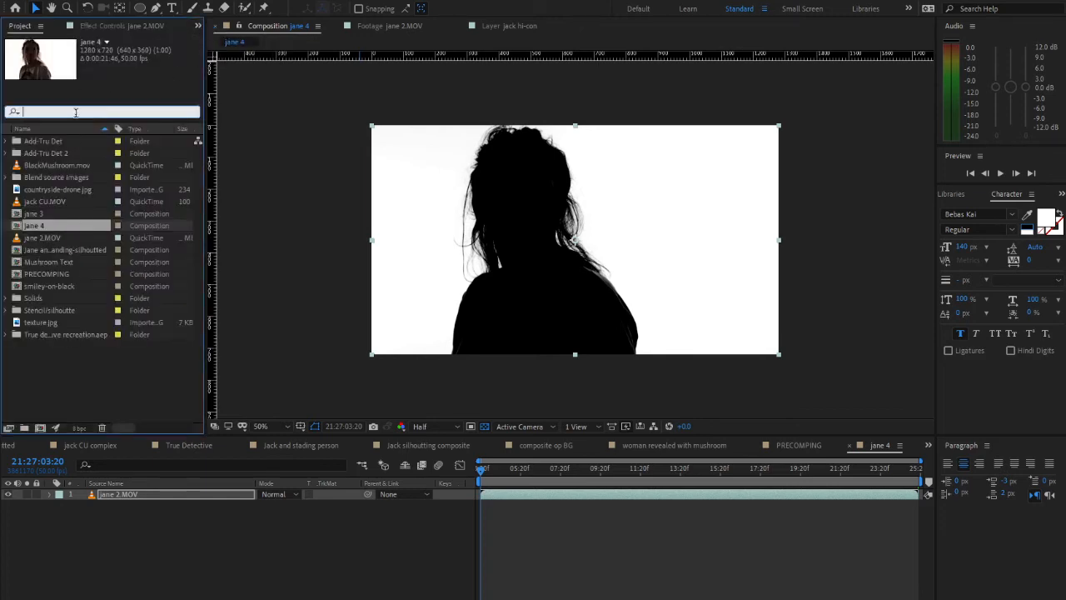
type("stand")
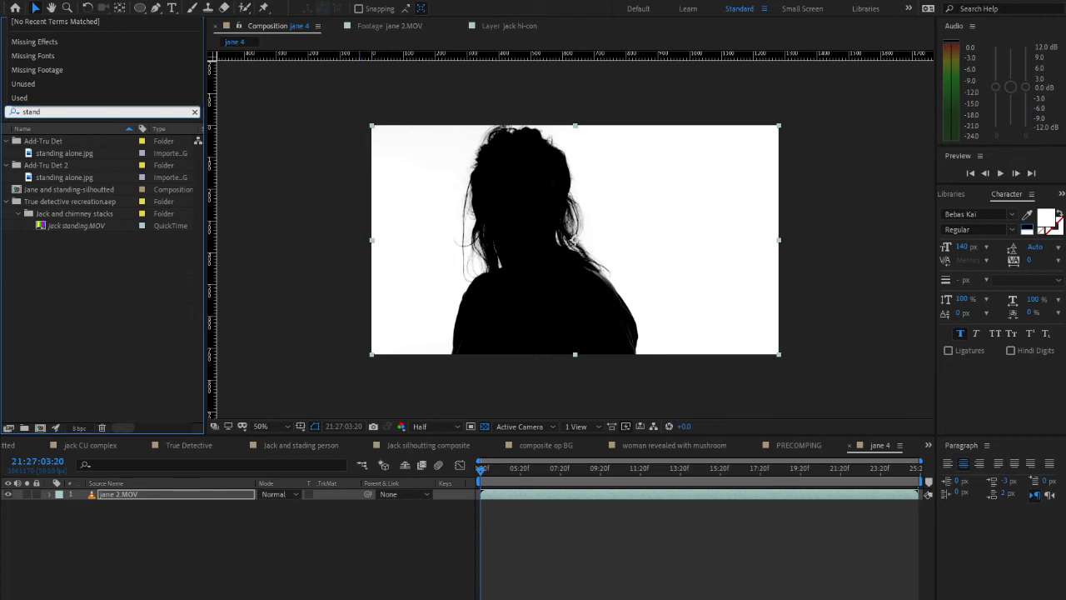
left_click(48, 155)
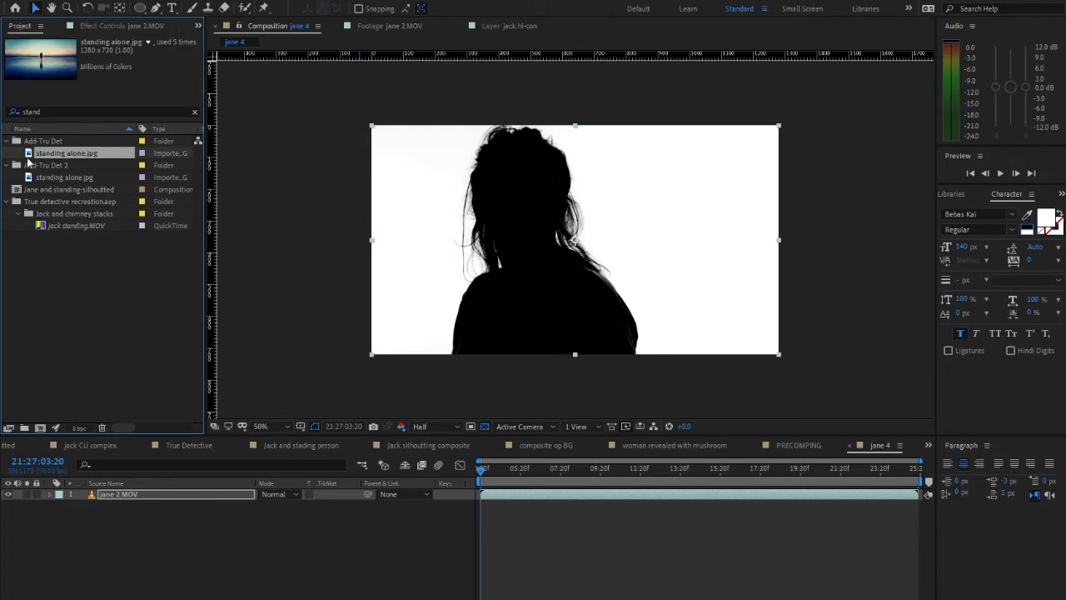
left_click_drag(27, 154, 113, 496)
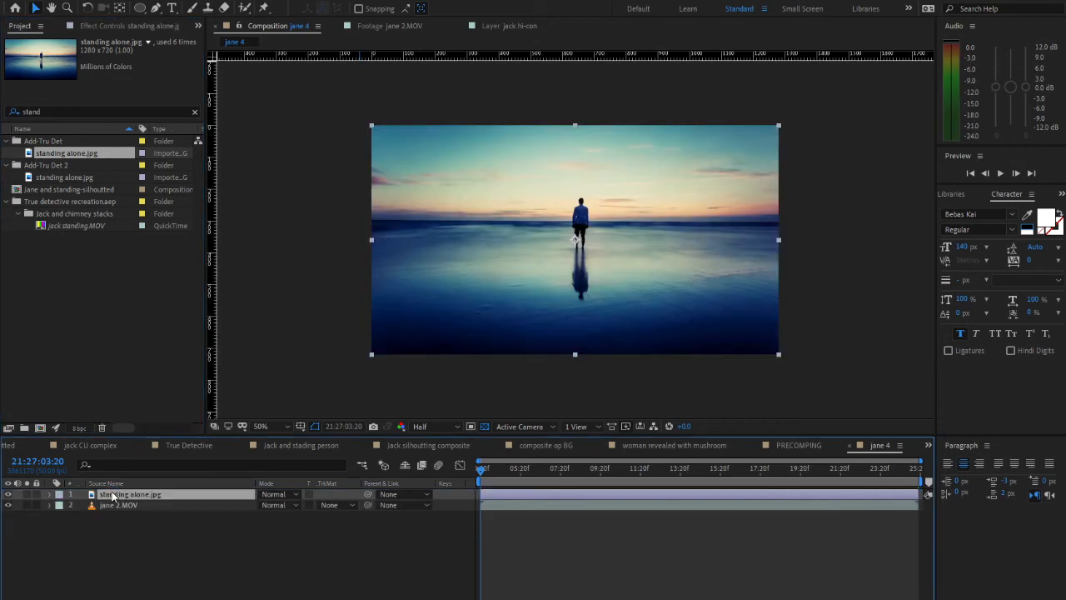
Step: Shift standing alone.jpg left at 62% opacity to place the man inside the woman's silhouette, and restore its opacity to 100%
key("t")
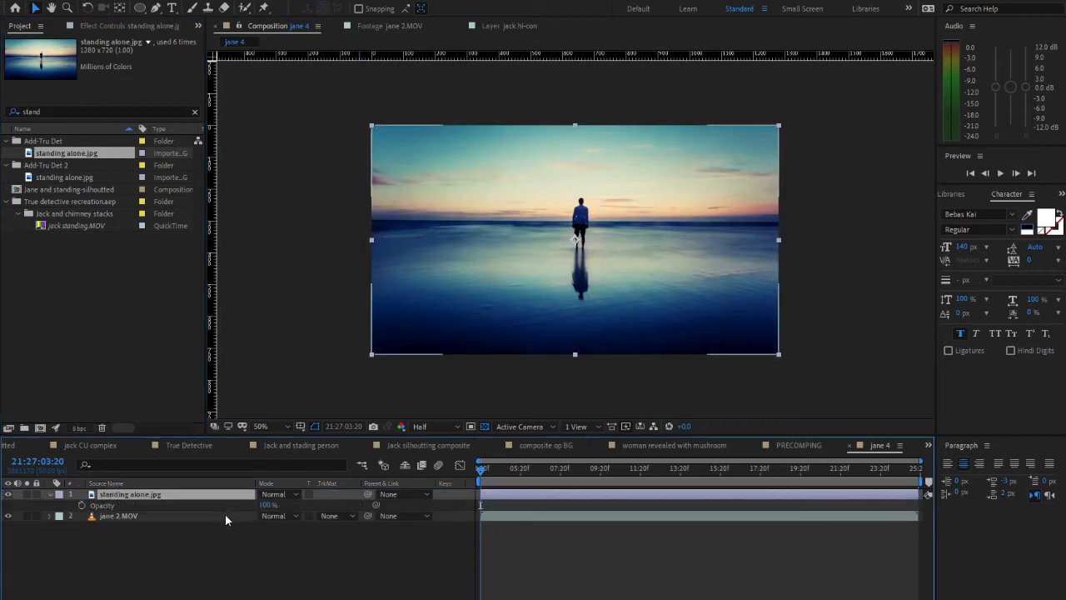
left_click_drag(265, 505, 235, 505)
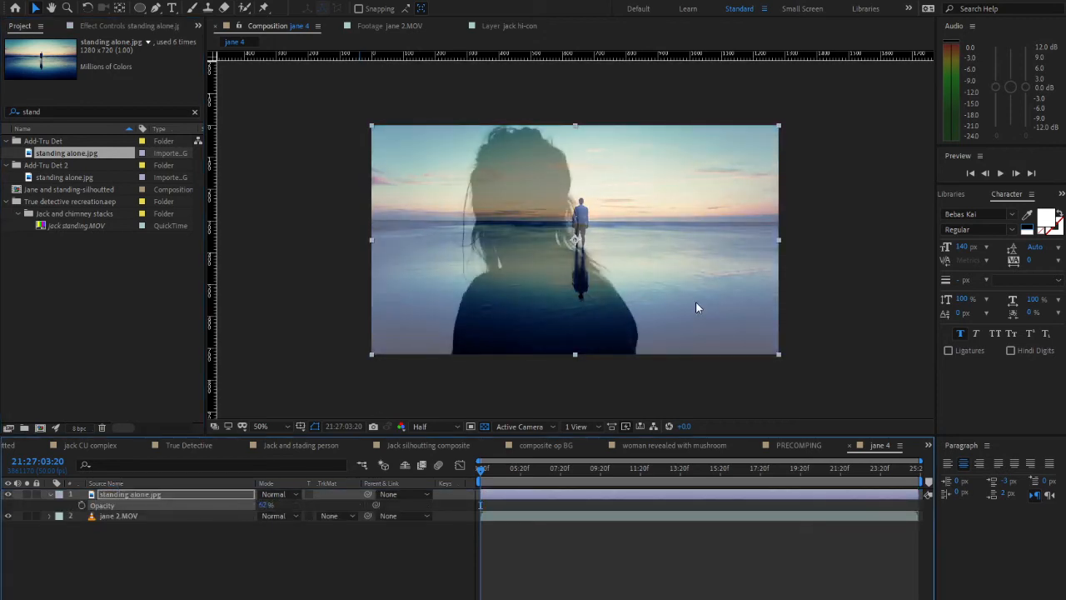
left_click_drag(695, 301, 651, 302)
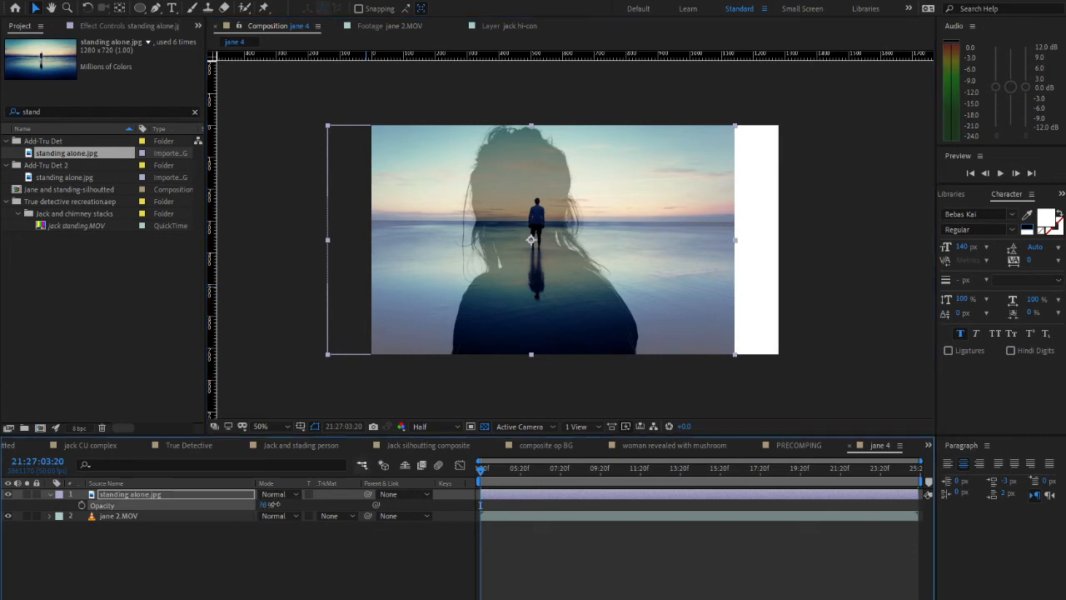
left_click_drag(275, 505, 339, 508)
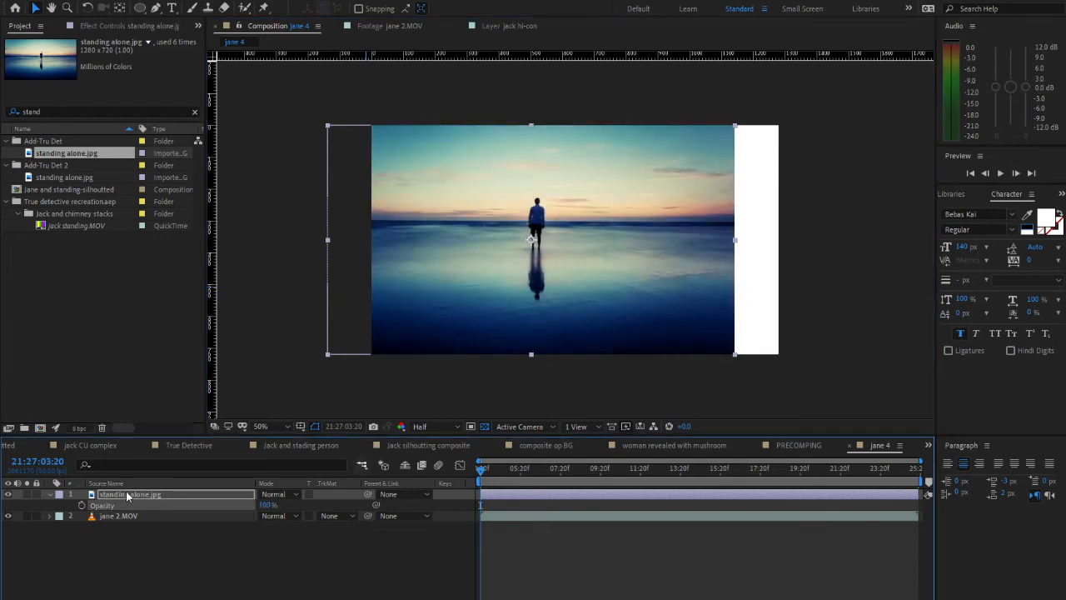
Step: Place standing alone.jpg below jane 2.MOV and set jane 2.MOV's blending mode to Silhouette Luma
left_click_drag(127, 497, 126, 519)
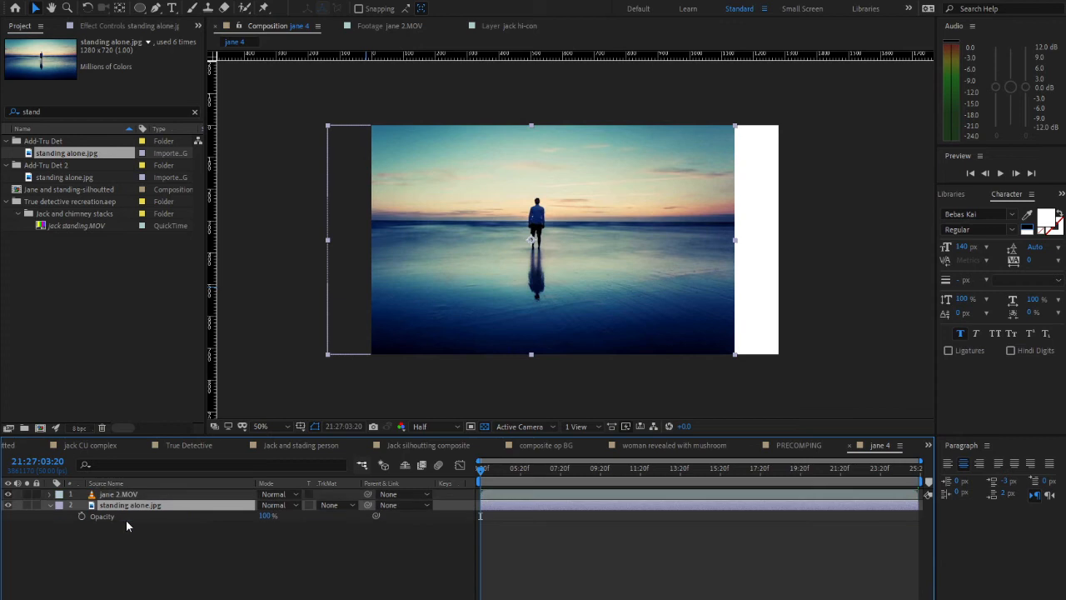
left_click(126, 495)
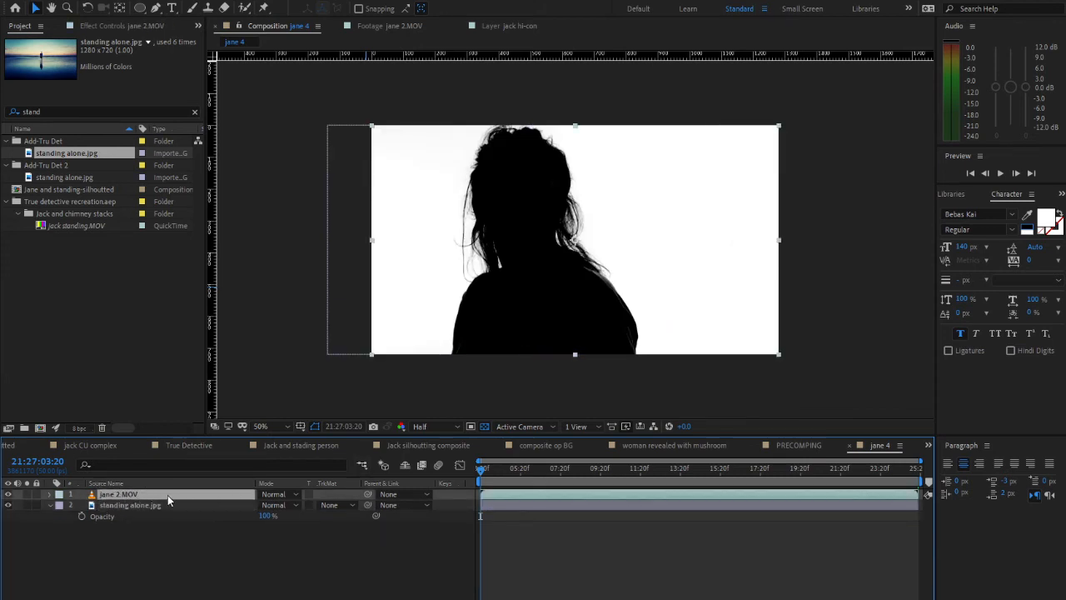
left_click(275, 494)
left_click(293, 497)
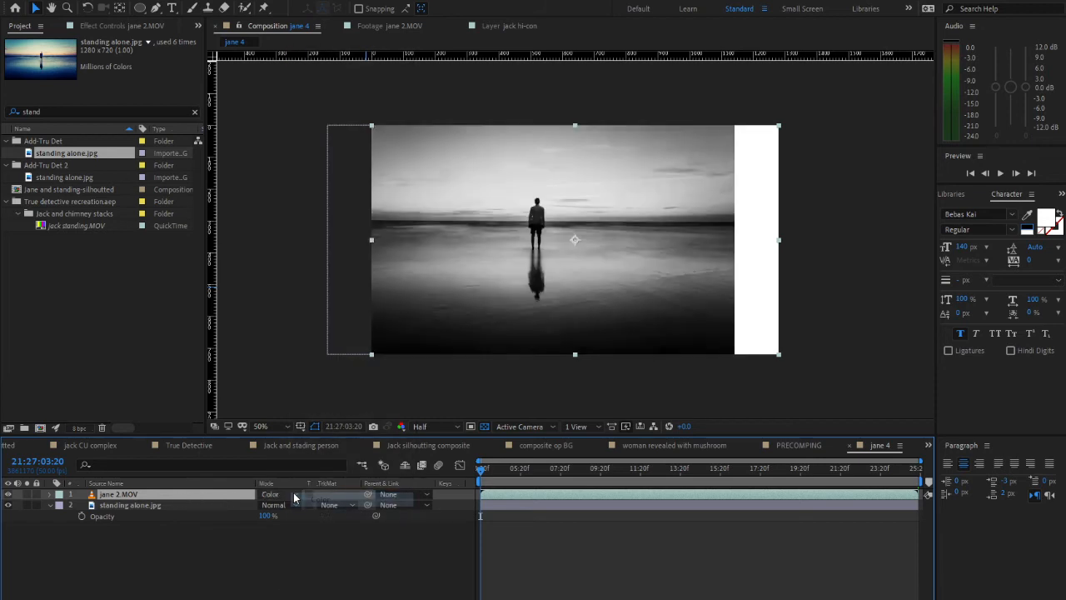
left_click(294, 494)
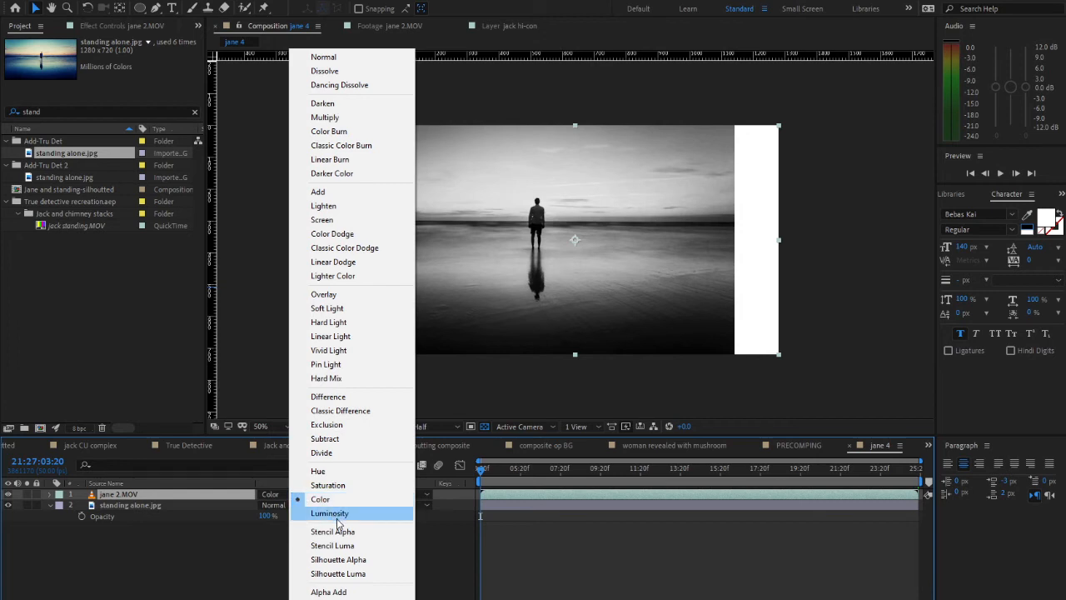
left_click(358, 574)
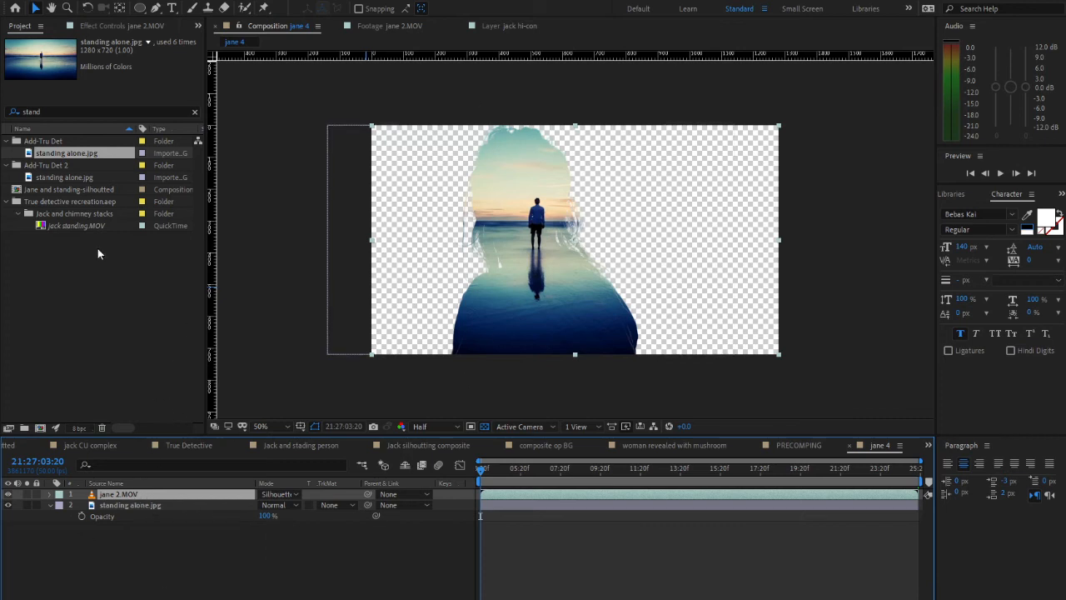
Step: Search the project for "drone", add countryside-drone.jpg as the lowest layer, and select the jane 2.MOV layer
key("ctrl+f")
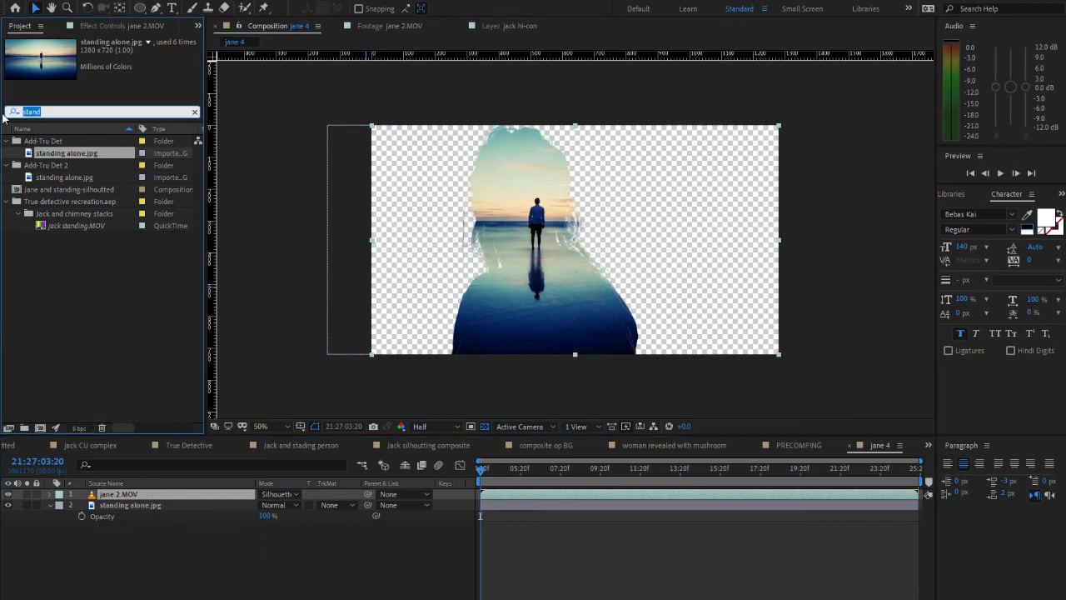
type("drone")
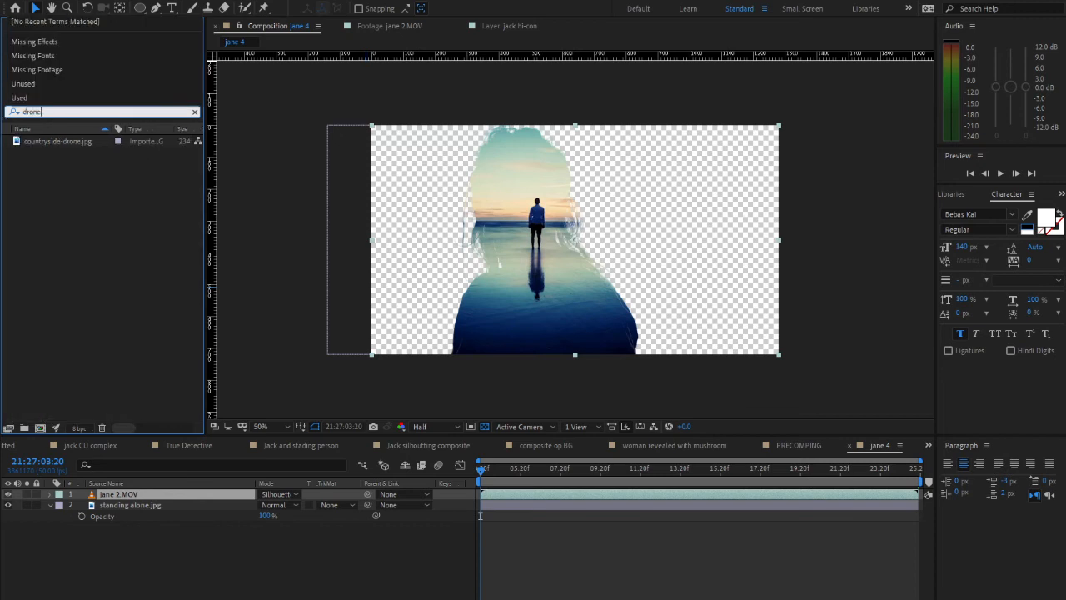
left_click(33, 142)
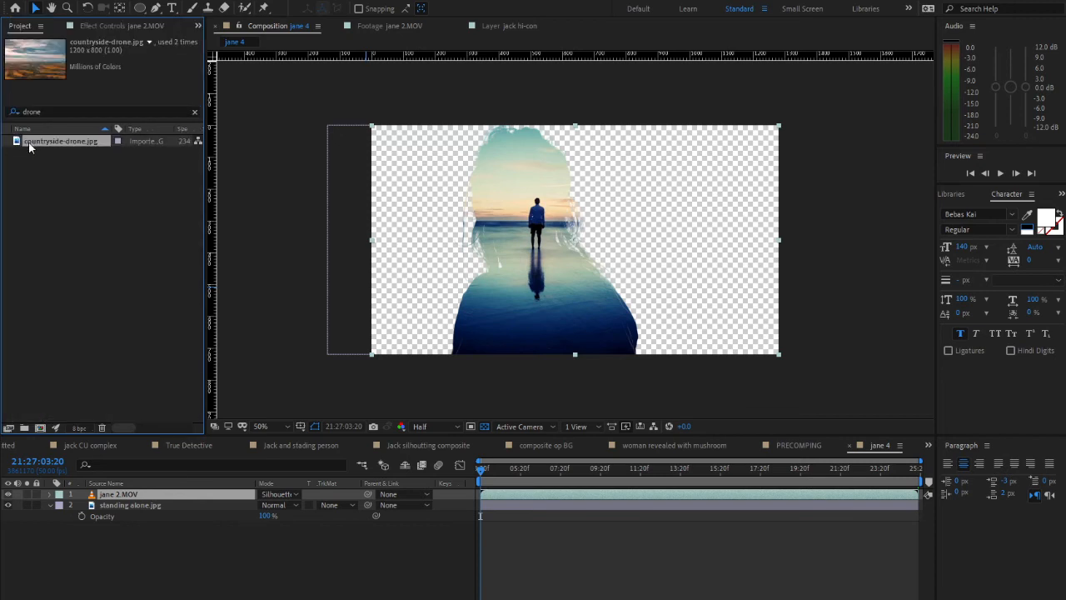
left_click_drag(20, 147, 101, 540)
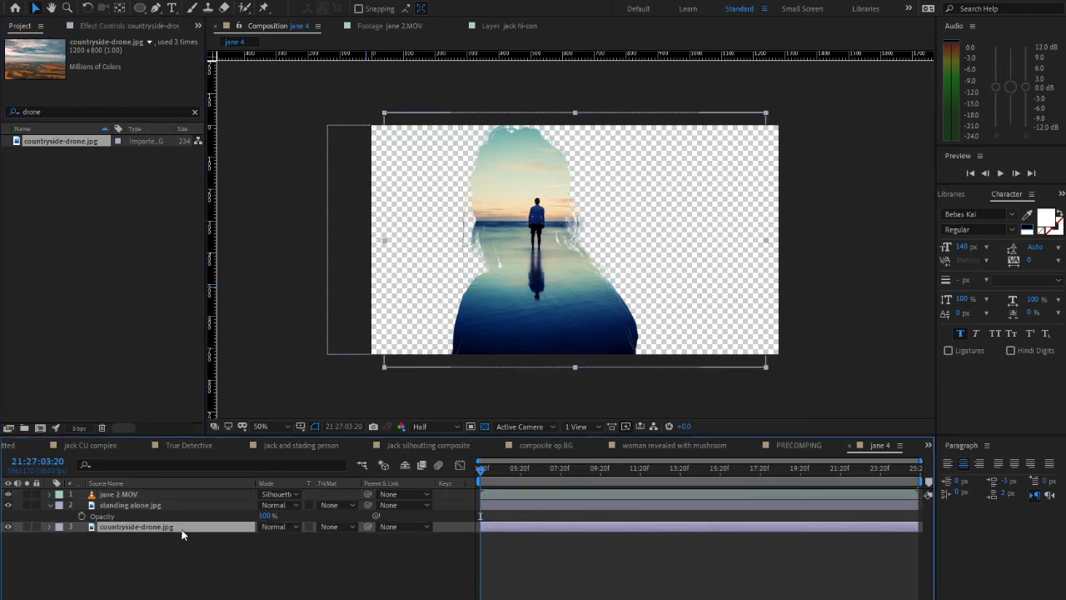
left_click(178, 495)
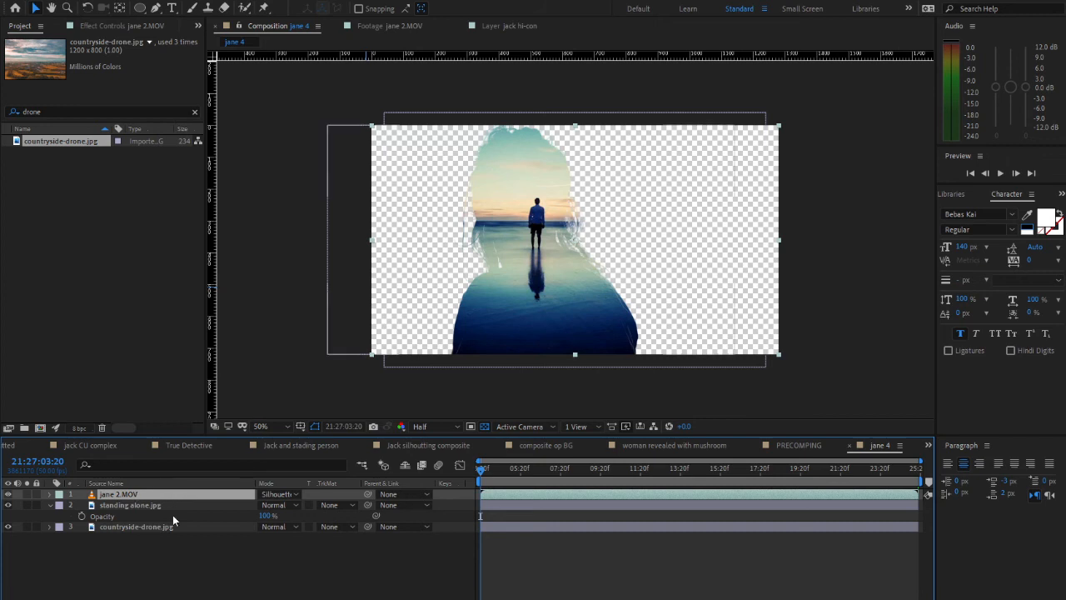
Step: Pre-compose the jane 2.MOV and standing alone.jpg layers together into a new composition named jane+standing
left_click(139, 527)
left_click(136, 495)
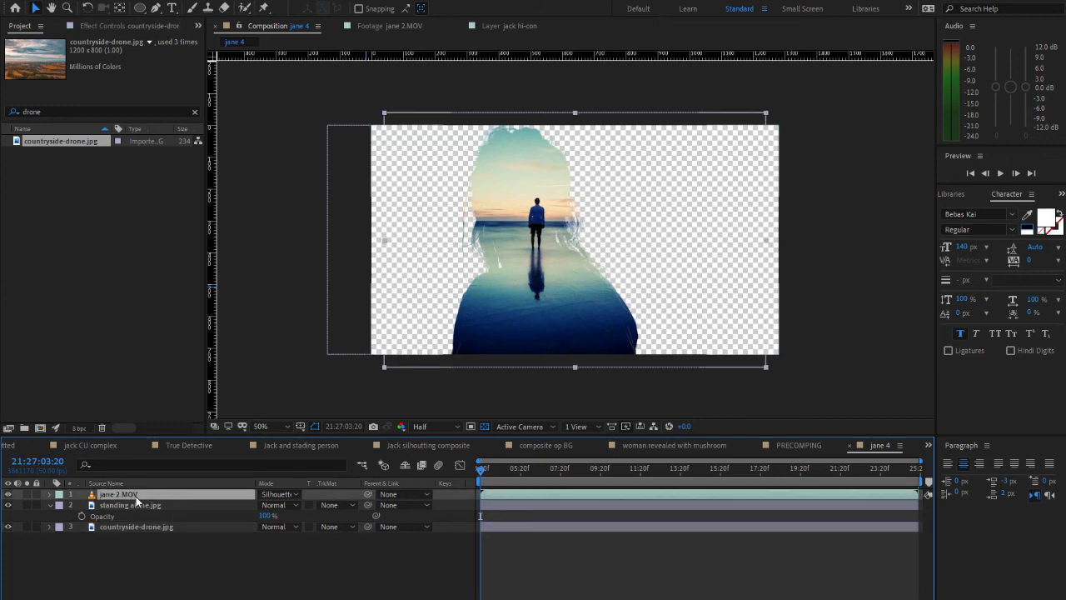
left_click(136, 505)
left_click(135, 503, "shift")
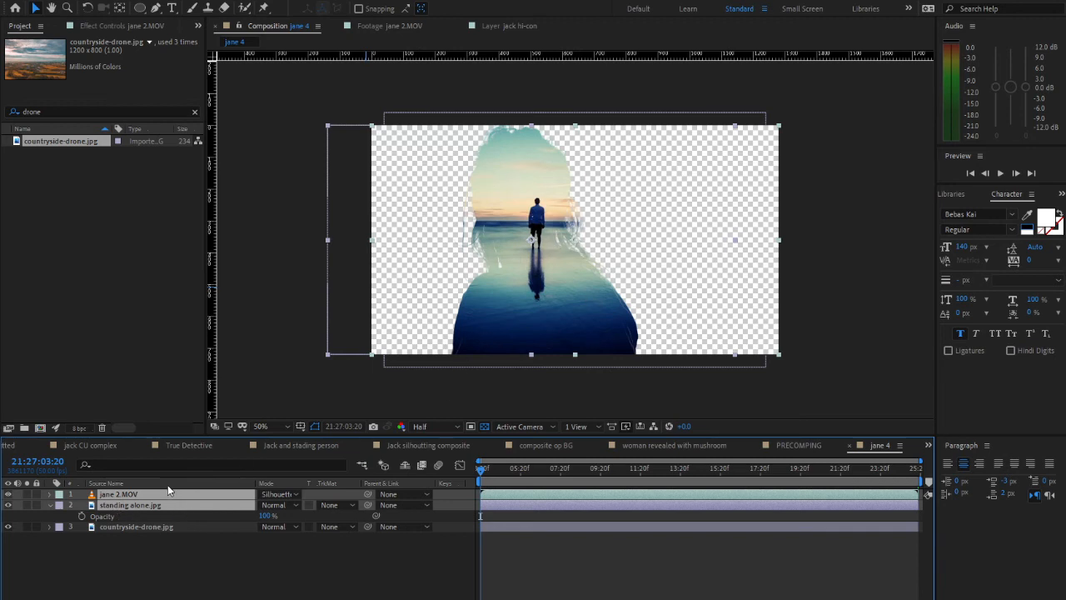
left_click(111, 2)
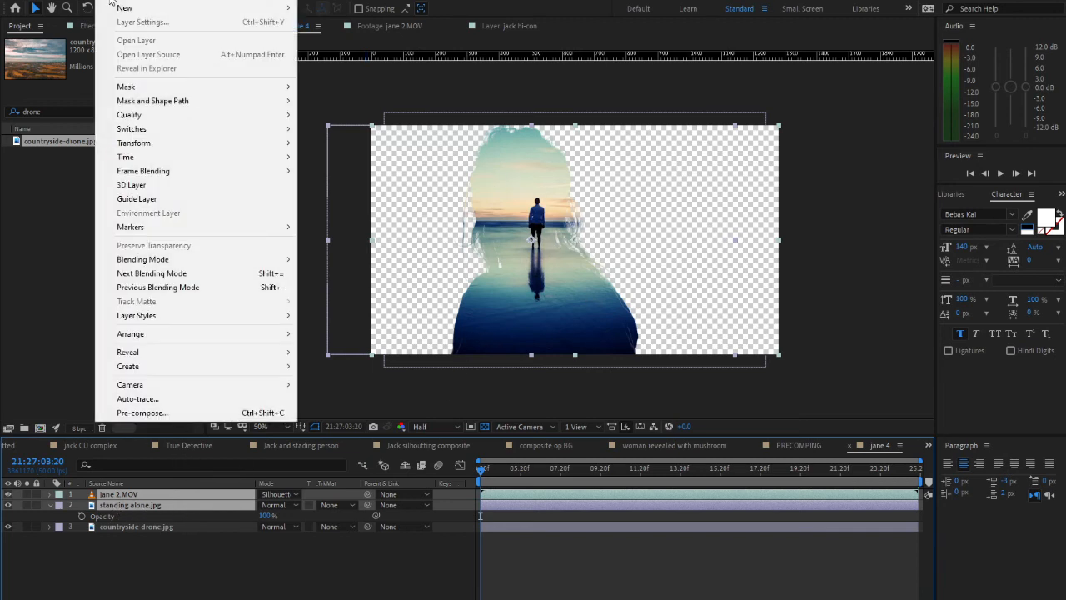
left_click(212, 417)
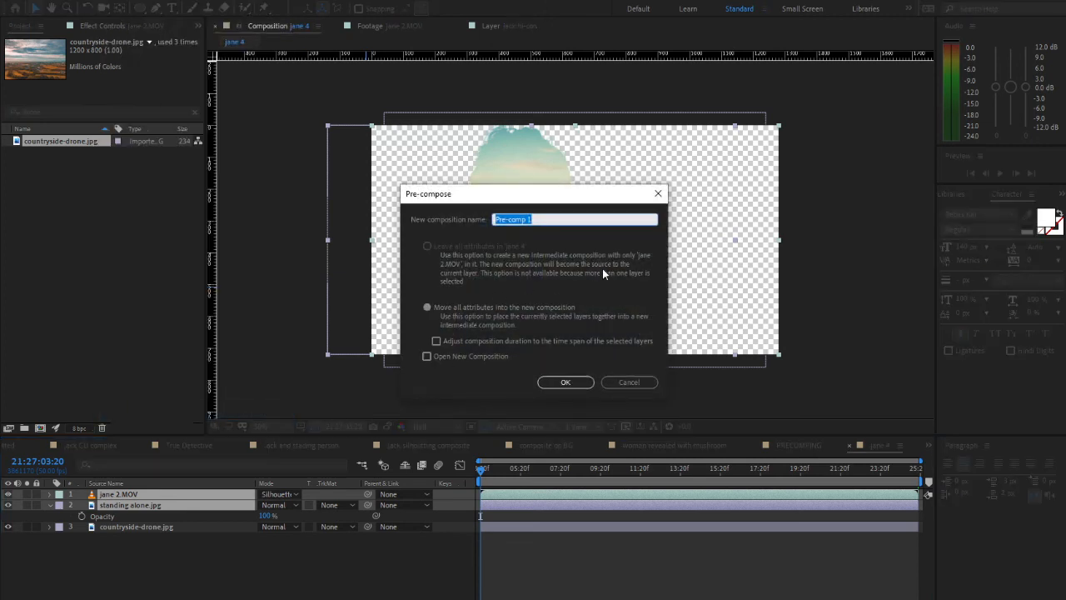
type("jane+standing")
left_click(565, 381)
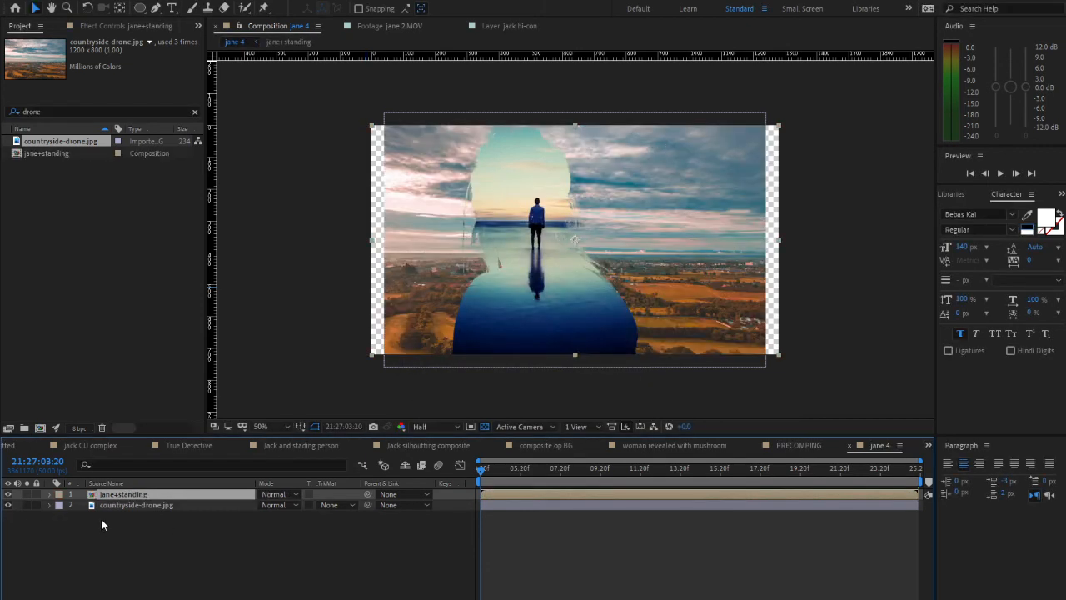
Step: Scale countryside-drone.jpg to 175% so it fills the frame, and shift the image upward behind the silhouette
left_click(124, 505)
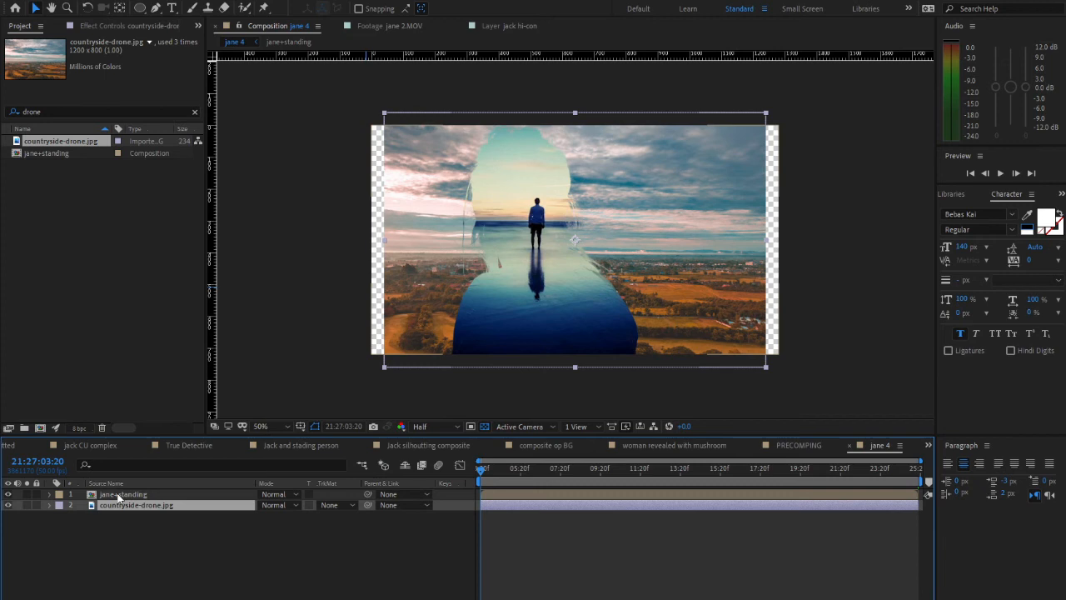
left_click(119, 495)
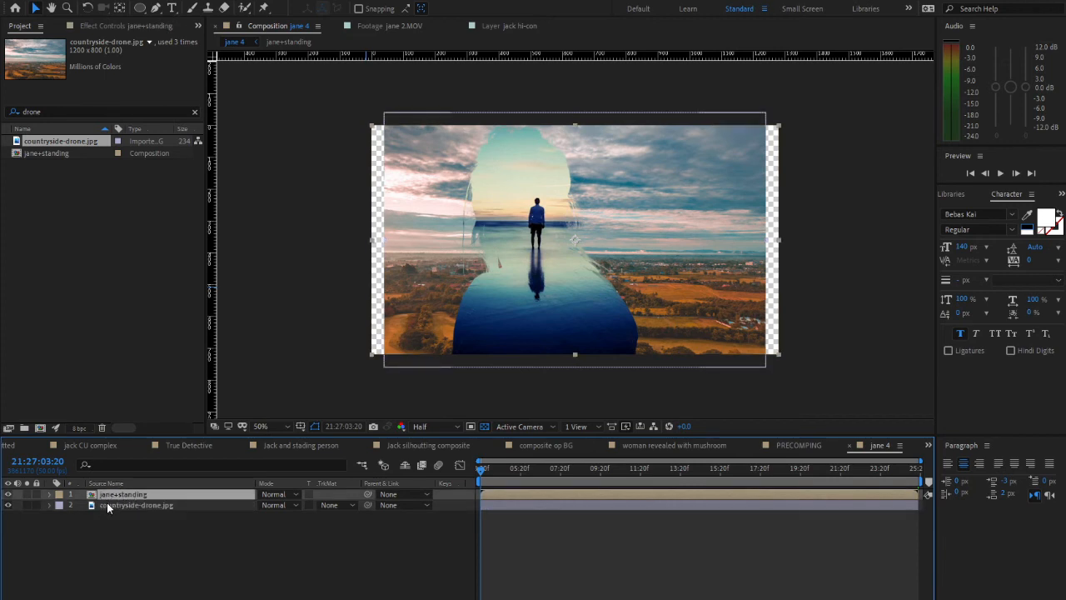
left_click(109, 506)
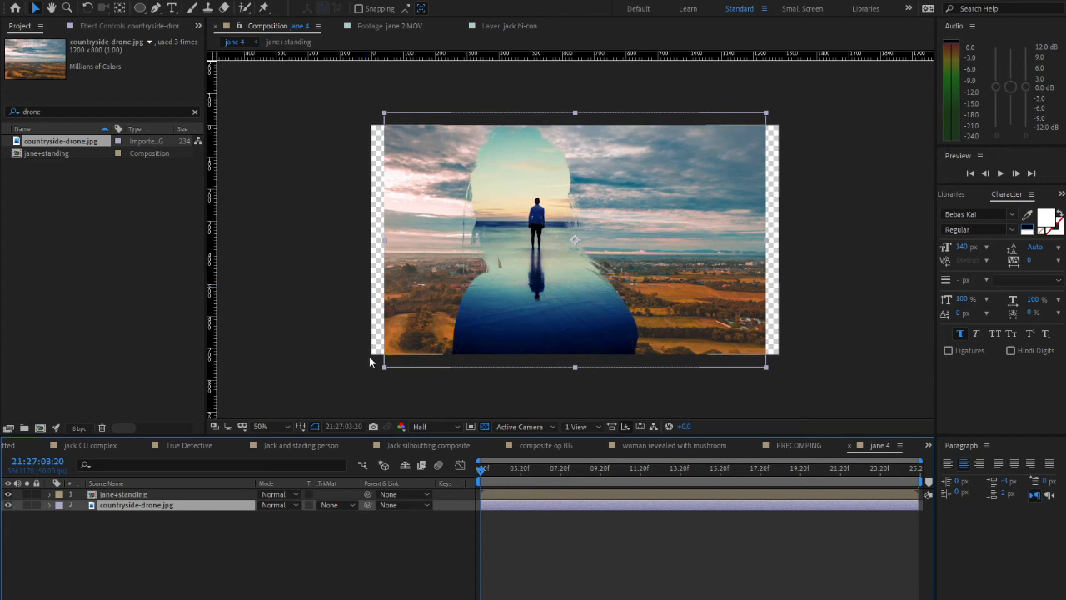
key("s")
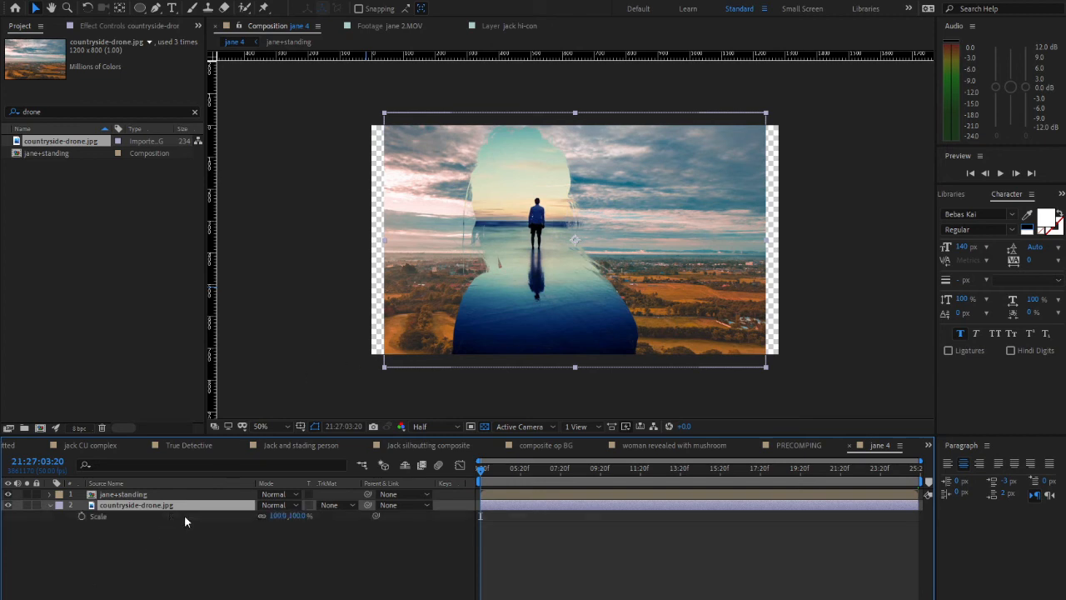
left_click_drag(278, 517, 337, 525)
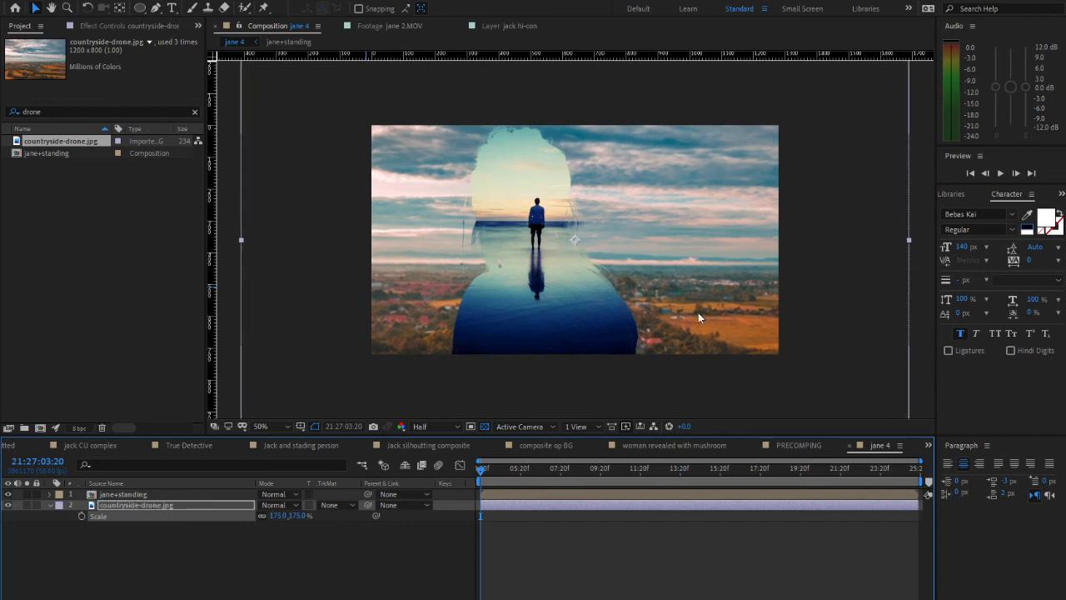
left_click_drag(696, 306, 696, 281)
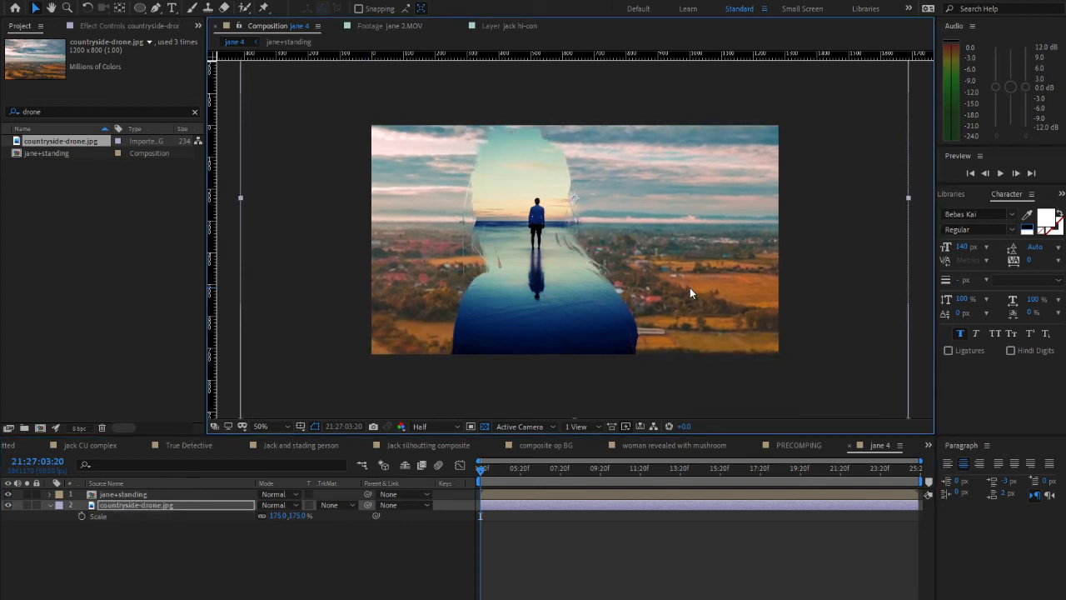
Step: Apply the Invert effect from the Channel category to the countryside-drone.jpg layer
left_click(107, 506)
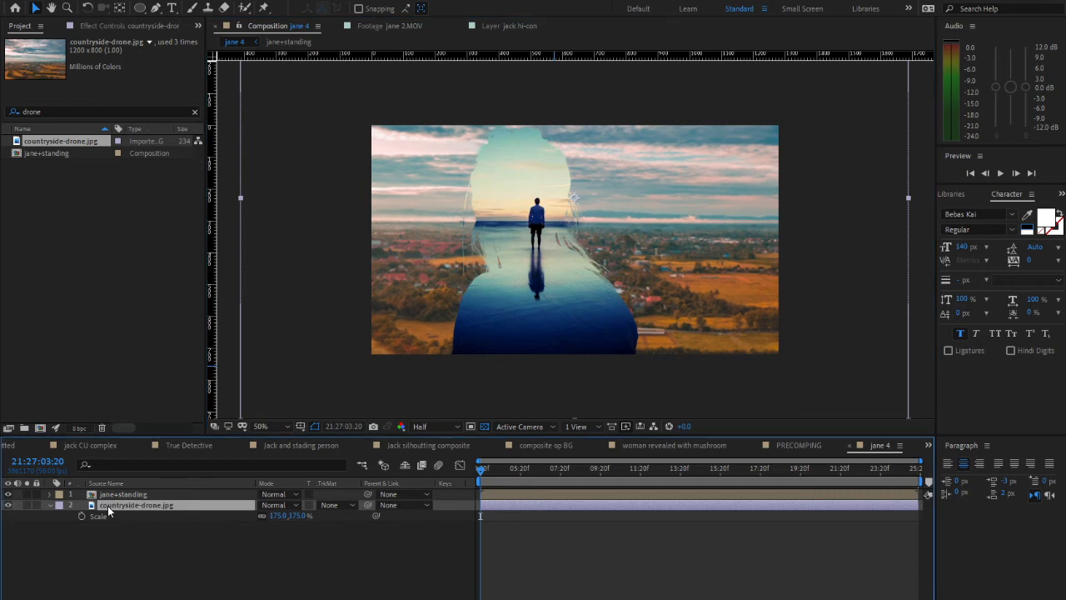
right_click(119, 507)
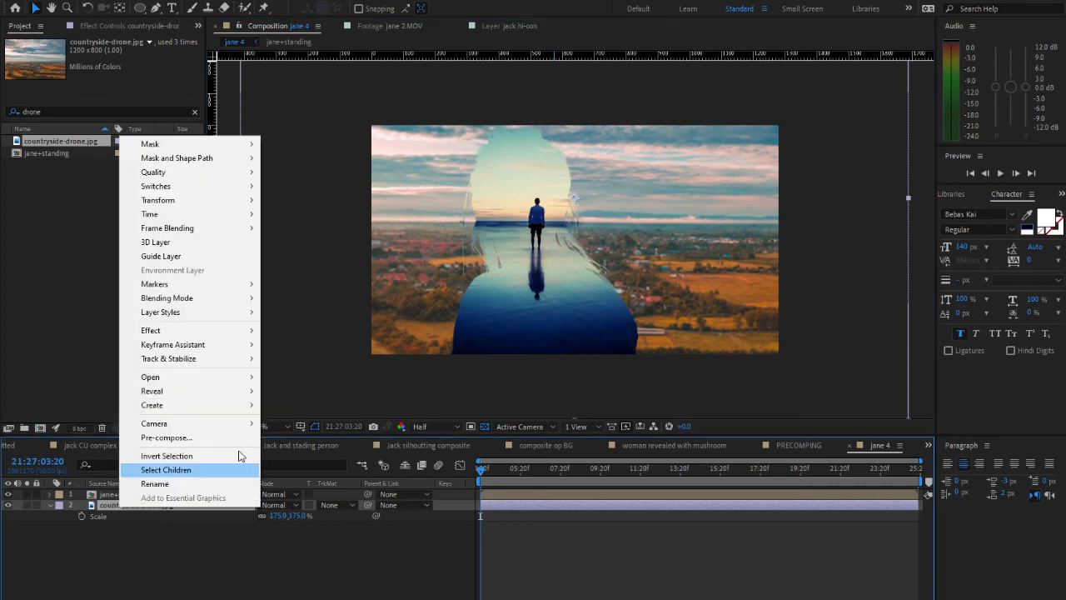
mouse_move(239, 334)
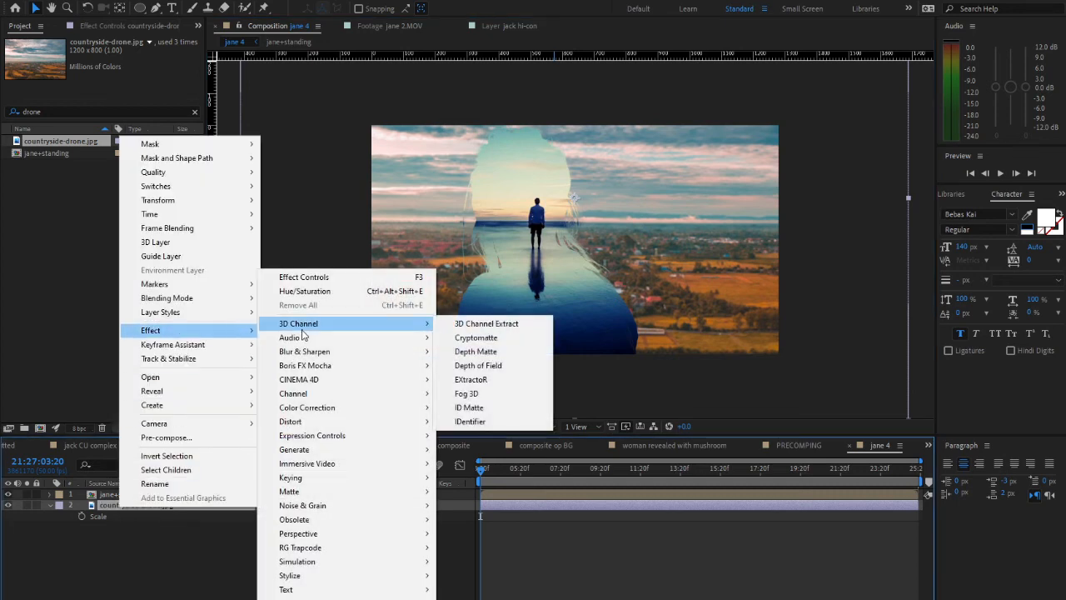
mouse_move(310, 383)
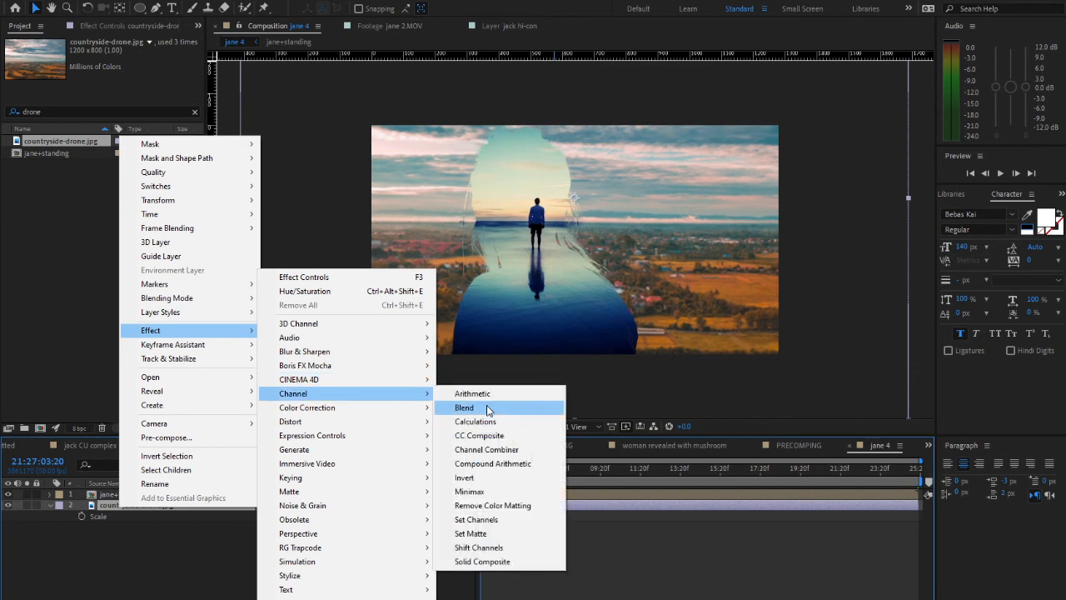
left_click(464, 478)
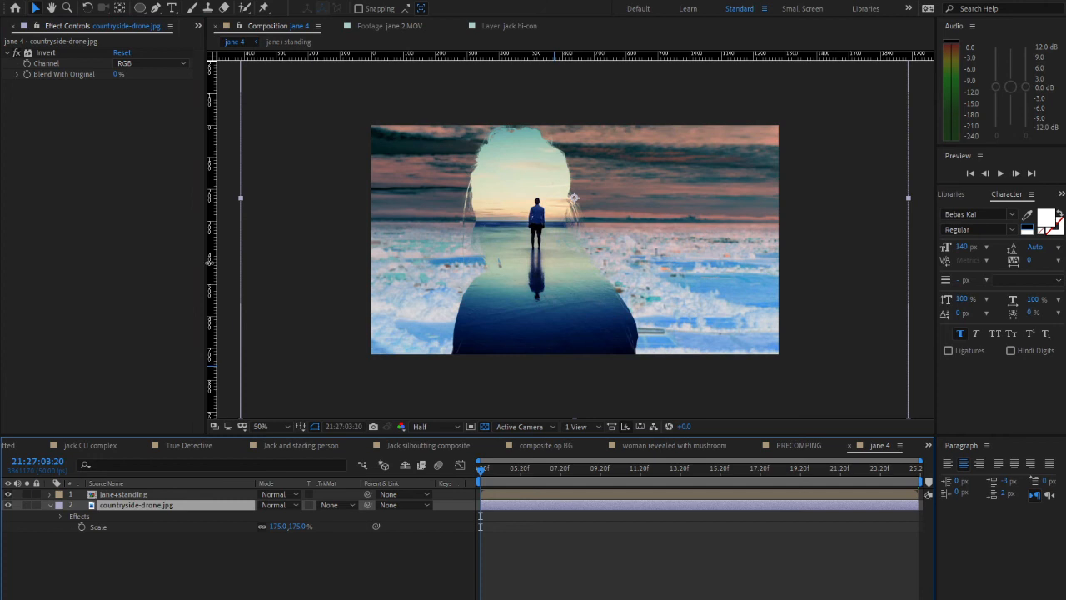
Step: Create a new 1280 x 720 px solid layer in a magenta-red color
left_click(130, 564)
right_click(130, 564)
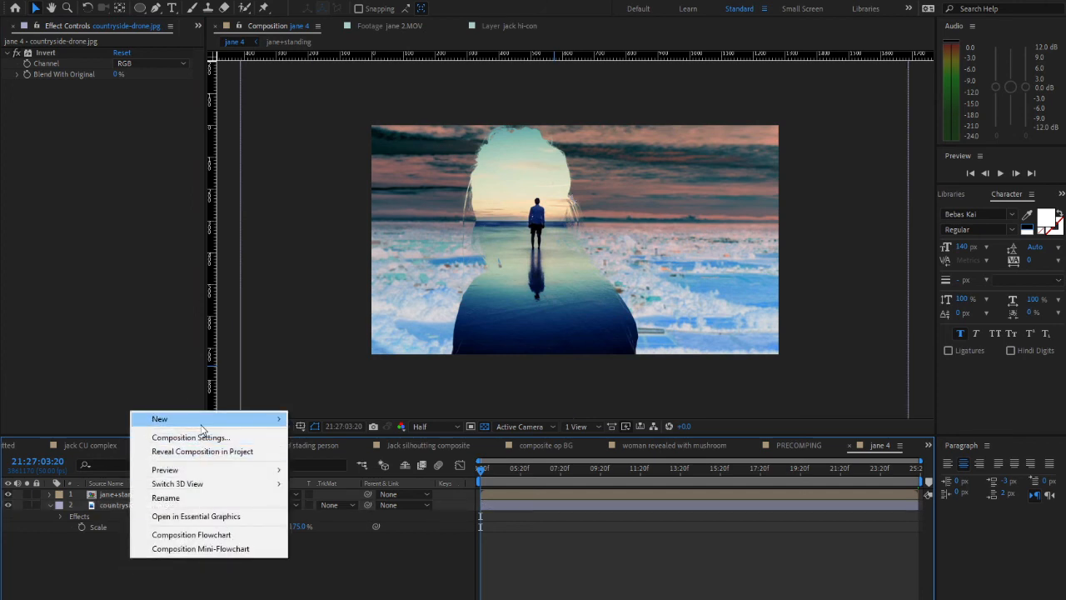
mouse_move(216, 419)
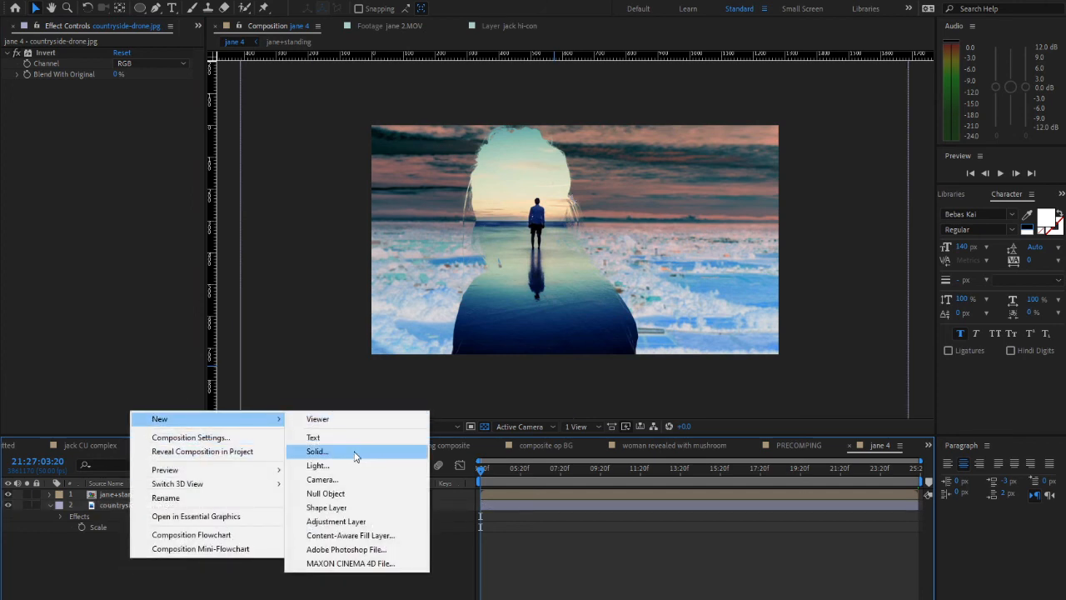
left_click(354, 452)
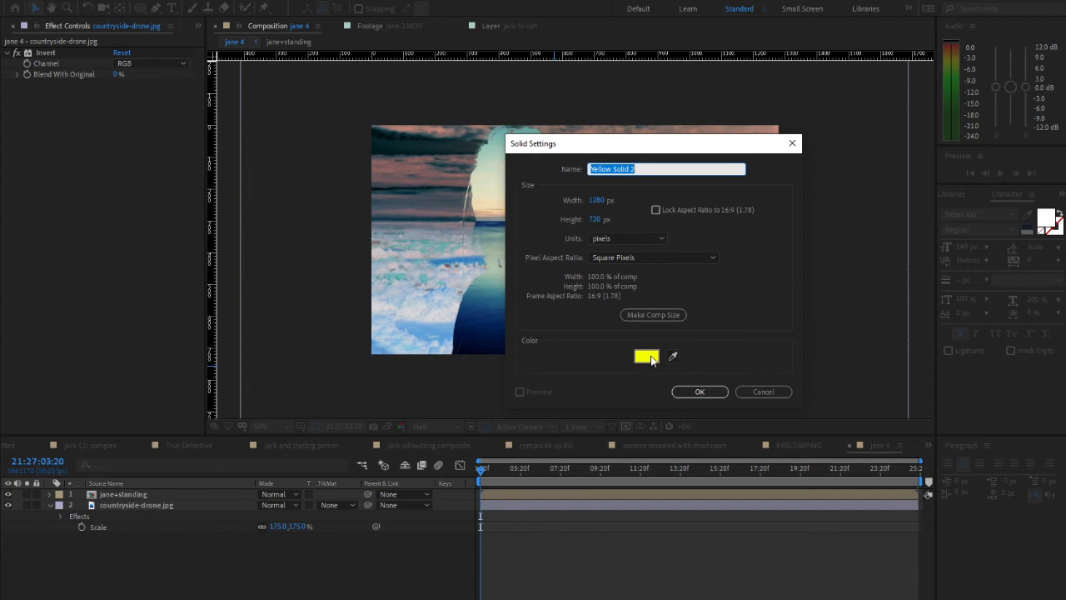
left_click(647, 356)
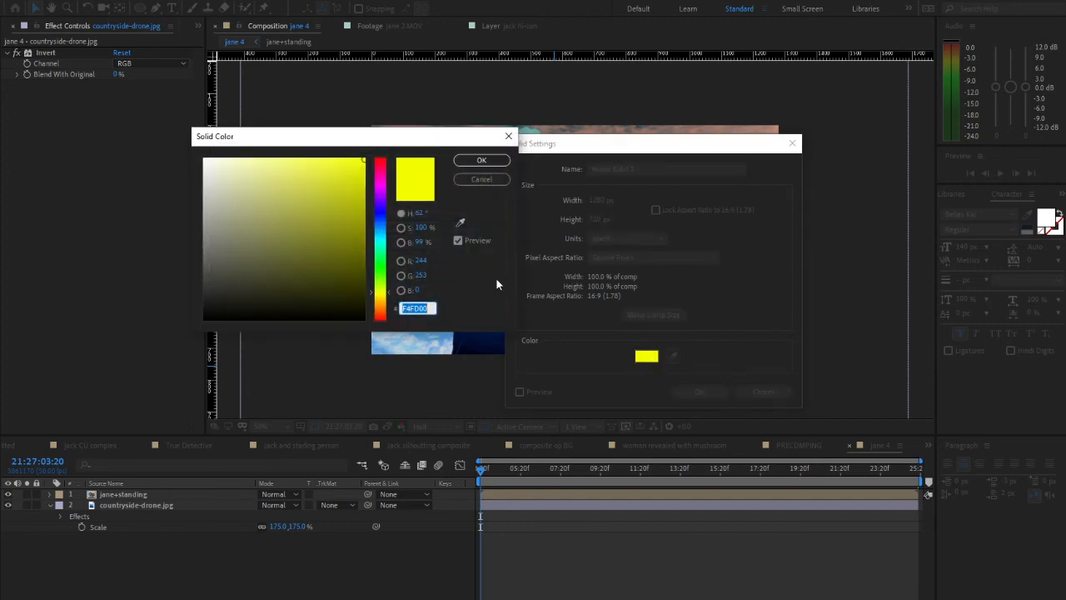
left_click(380, 176)
left_click_drag(380, 183, 379, 173)
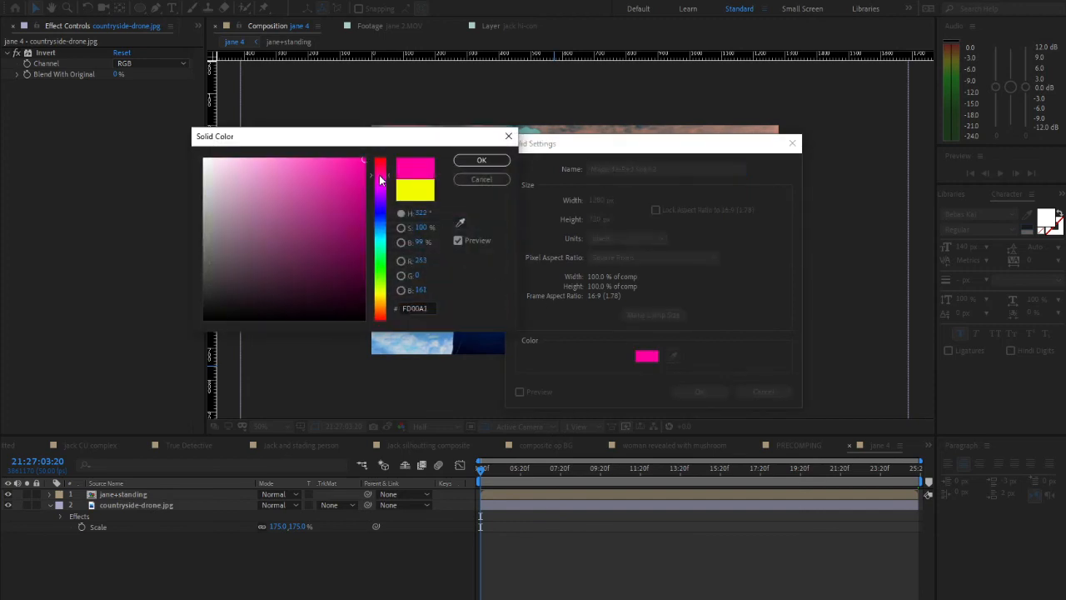
left_click(482, 160)
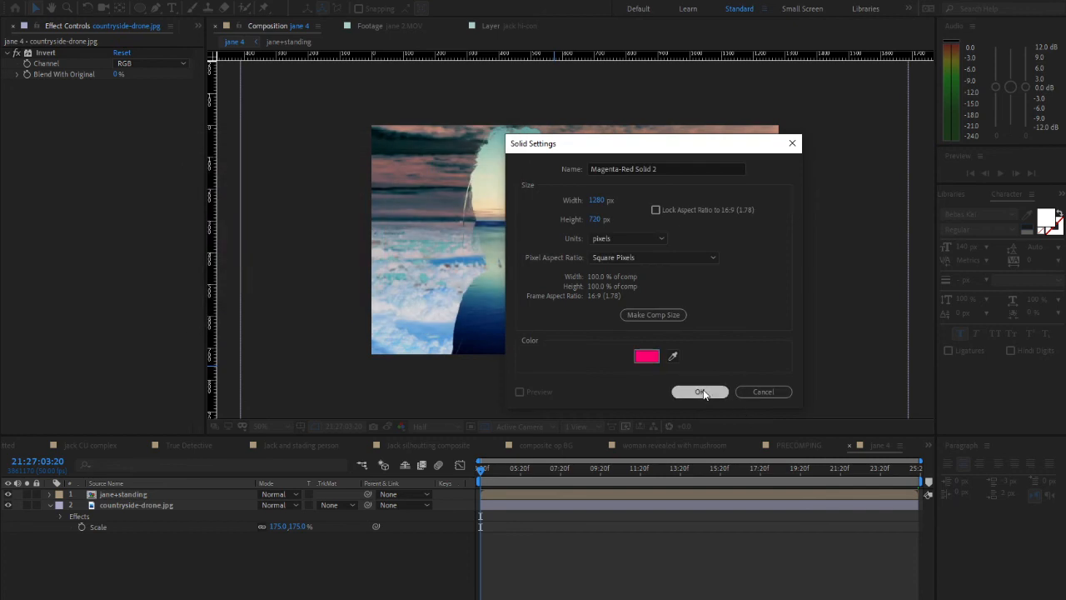
left_click(701, 392)
Step: Place the magenta-red solid between jane+standing and countryside-drone.jpg, and set its blending mode to Multiply
left_click_drag(145, 498, 149, 516)
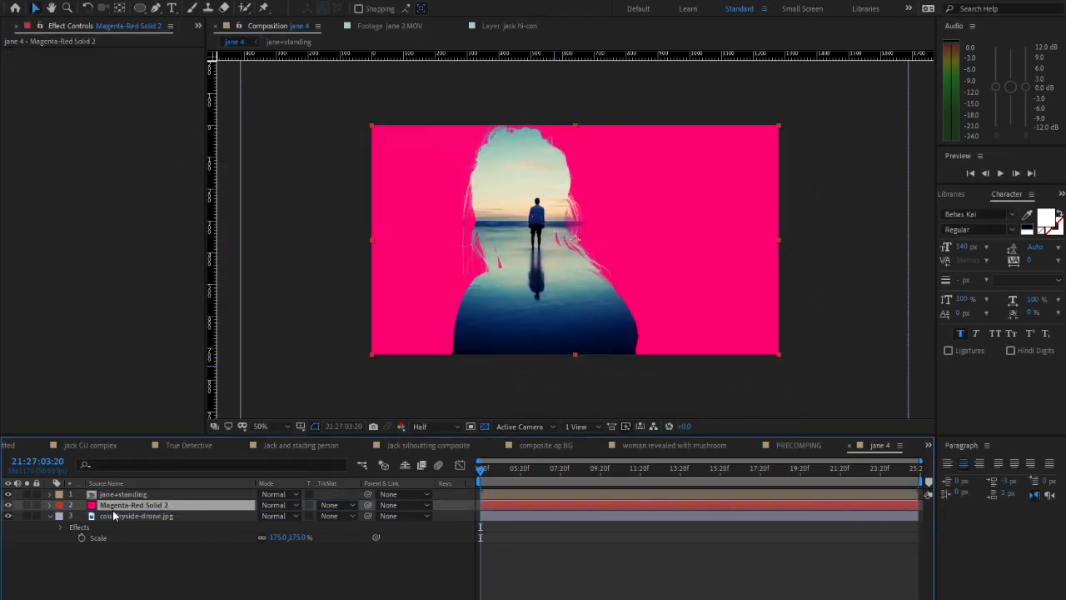
left_click(294, 506)
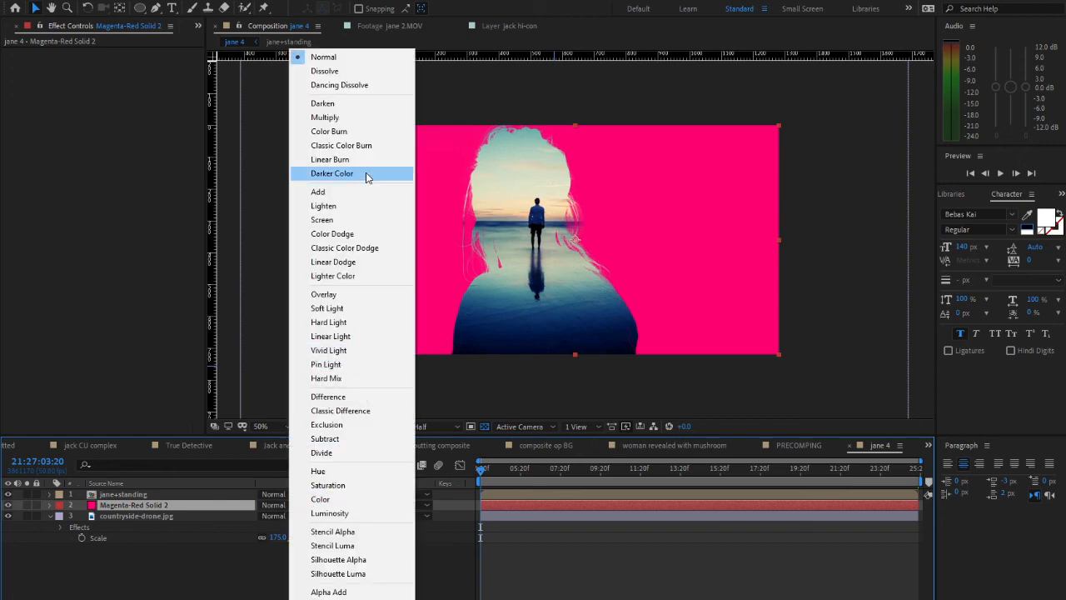
left_click(325, 119)
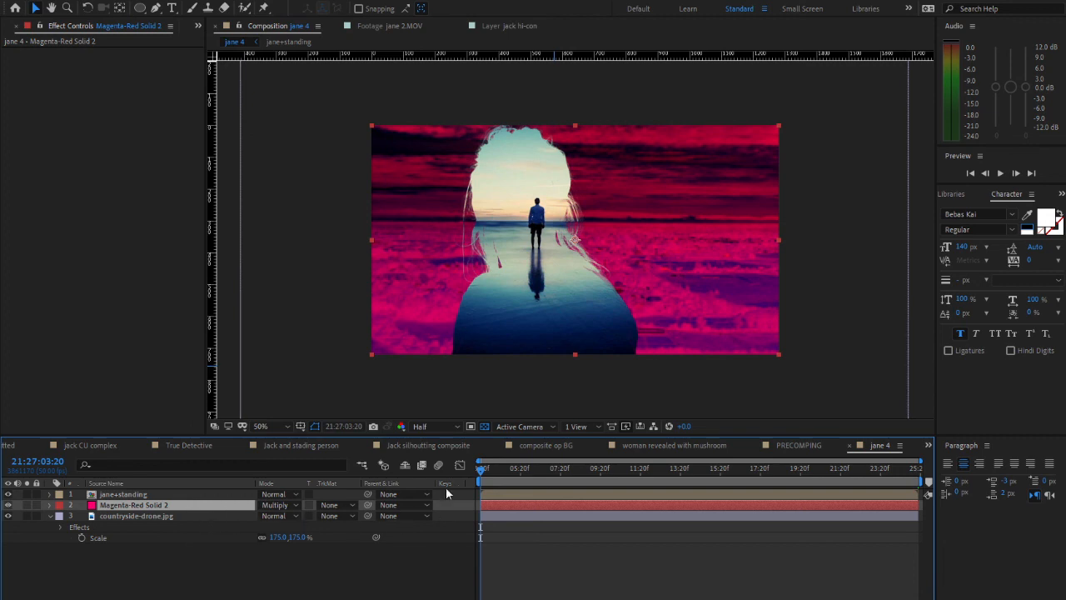
left_click(140, 515)
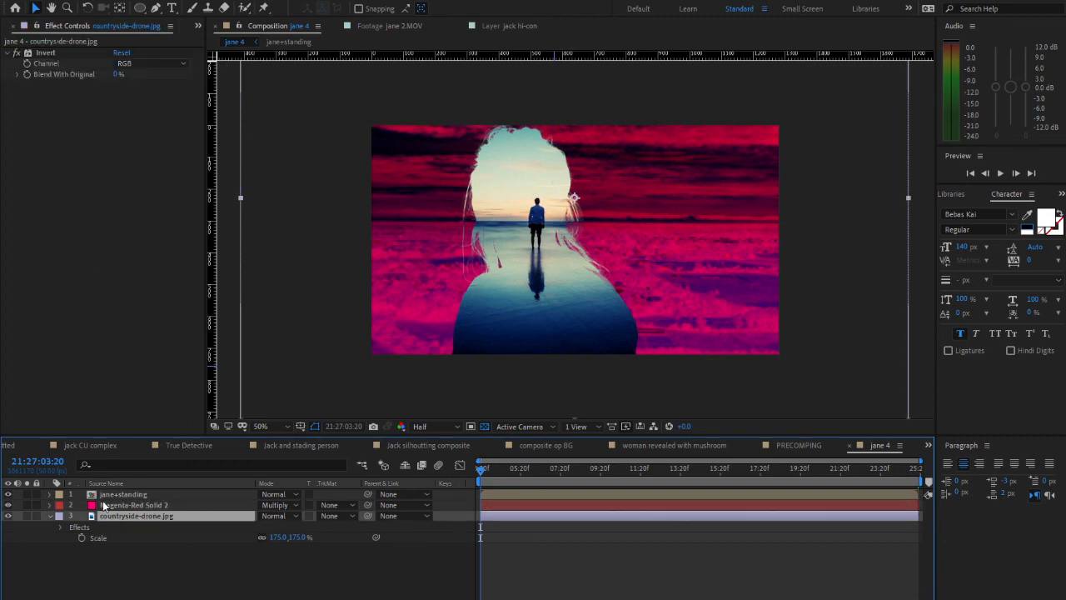
right_click(110, 516)
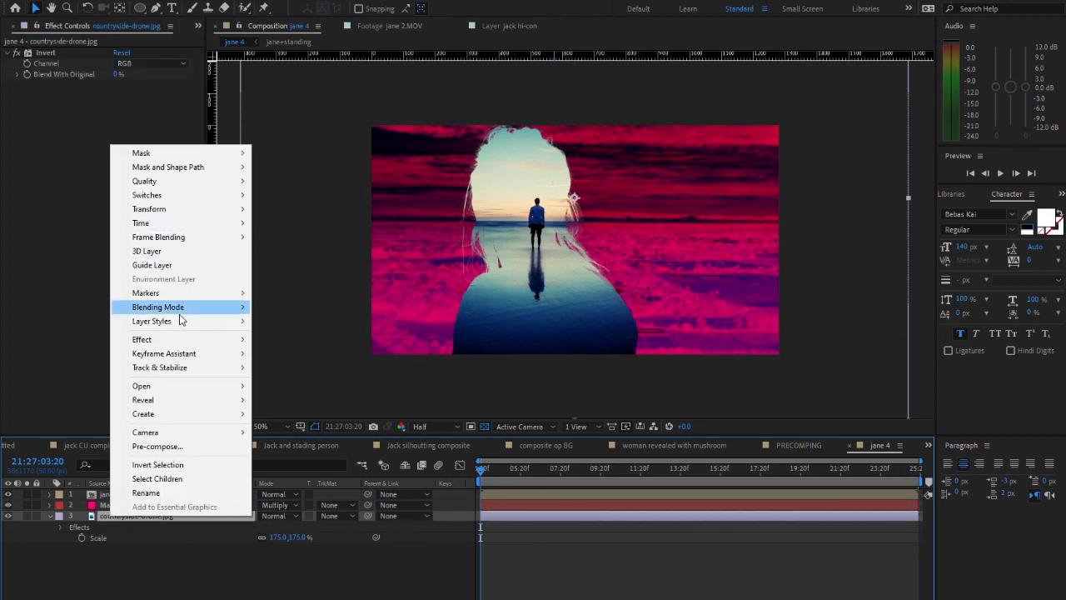
mouse_move(172, 341)
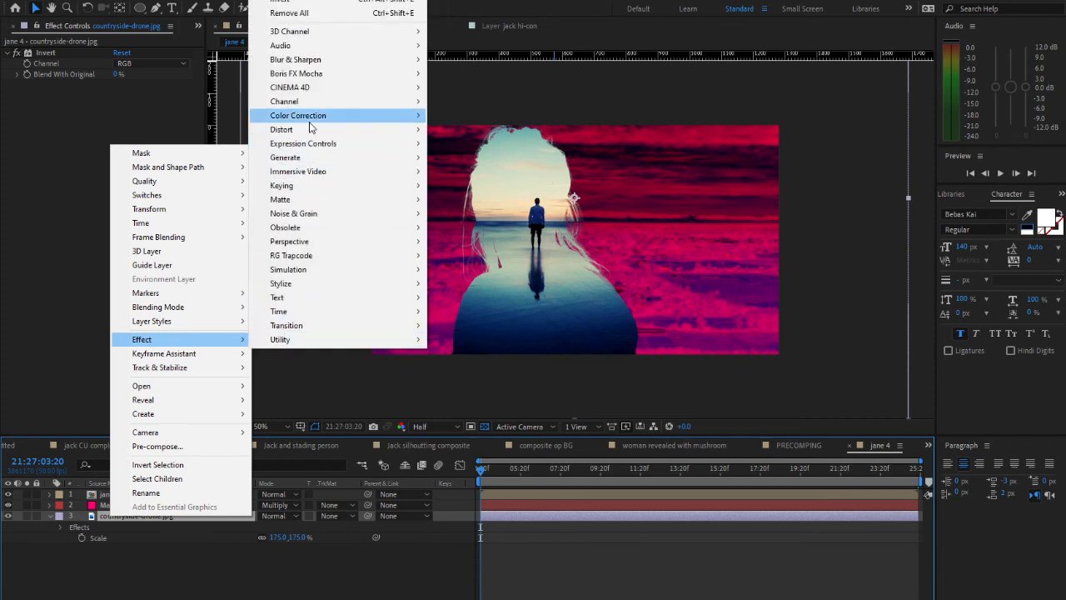
mouse_move(408, 123)
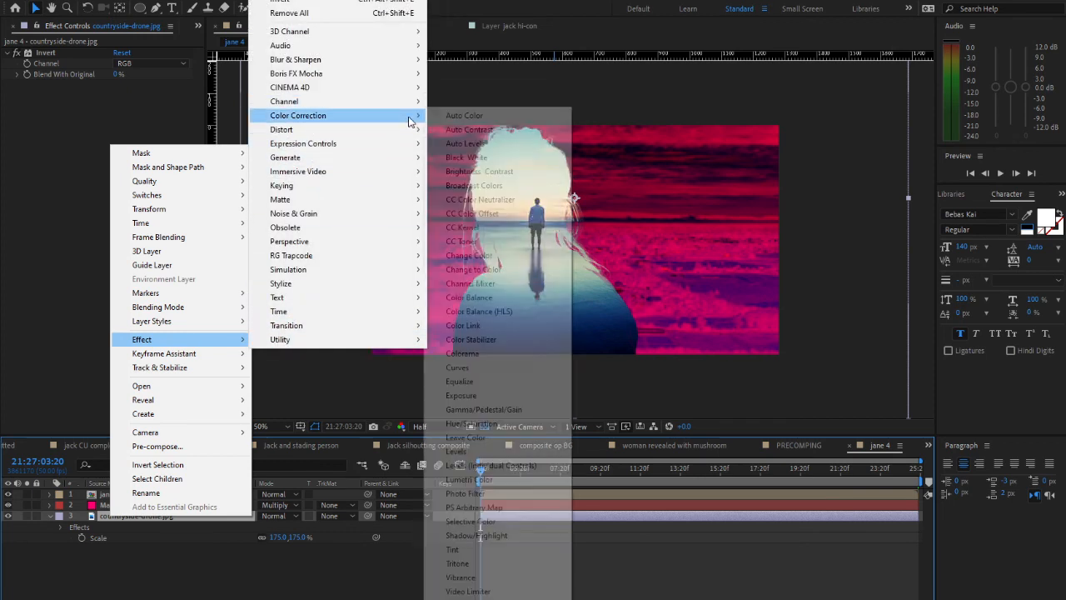
left_click(158, 597)
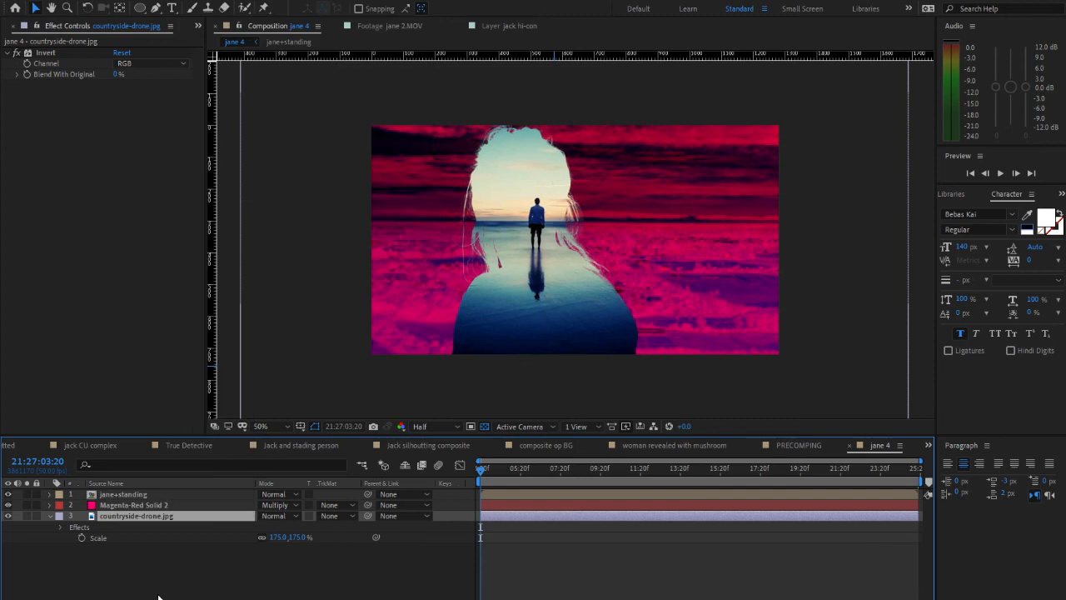
Step: Open the jane+standing precomp and apply the Vibrance color correction effect to the standing alone.jpg layer
left_click(95, 495)
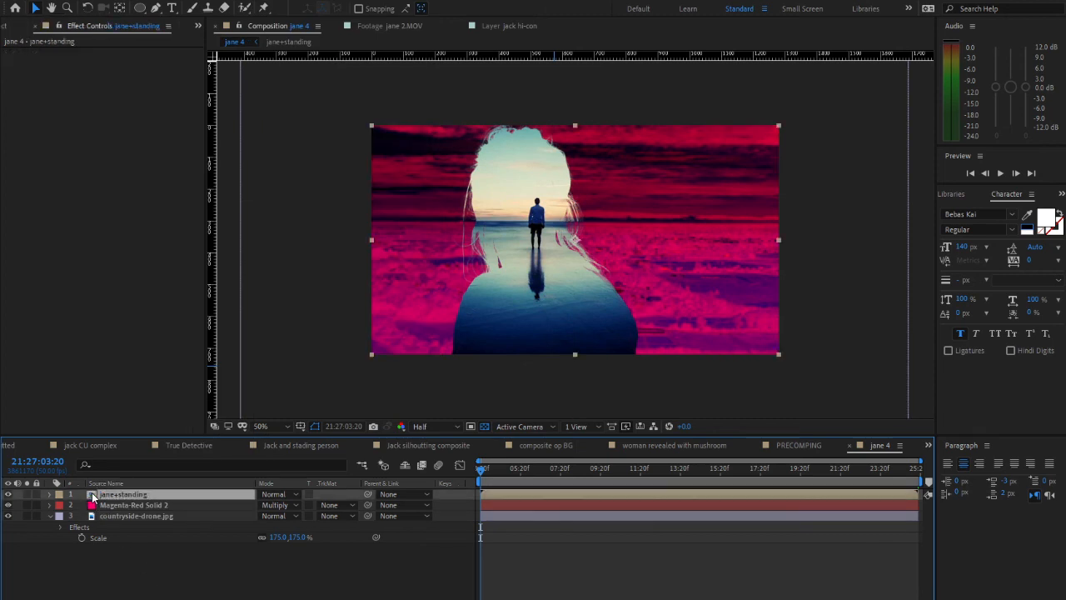
double_click(93, 495)
left_click(108, 504)
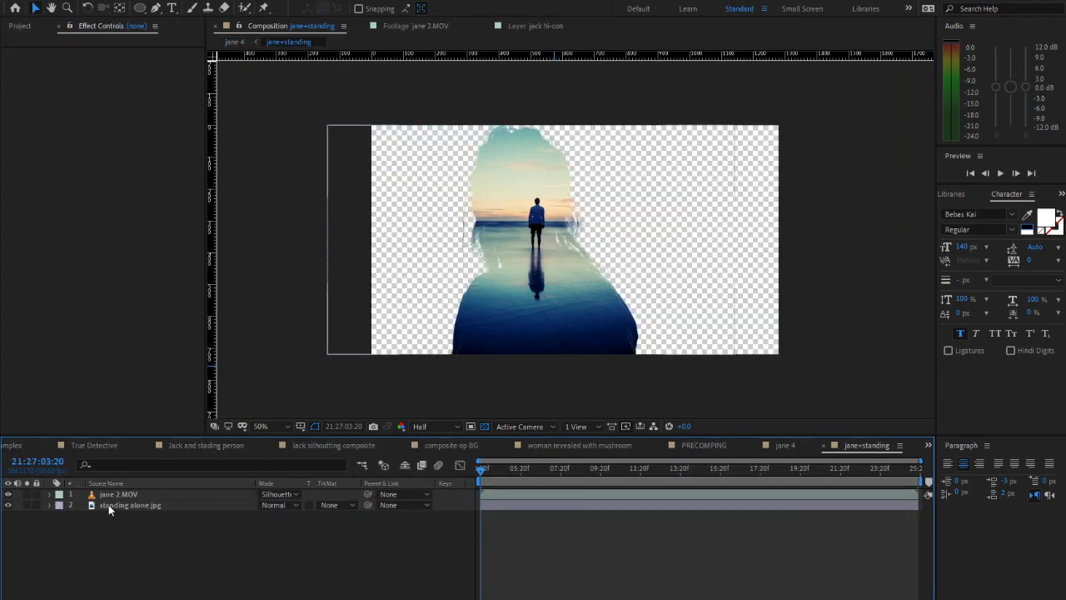
right_click(110, 505)
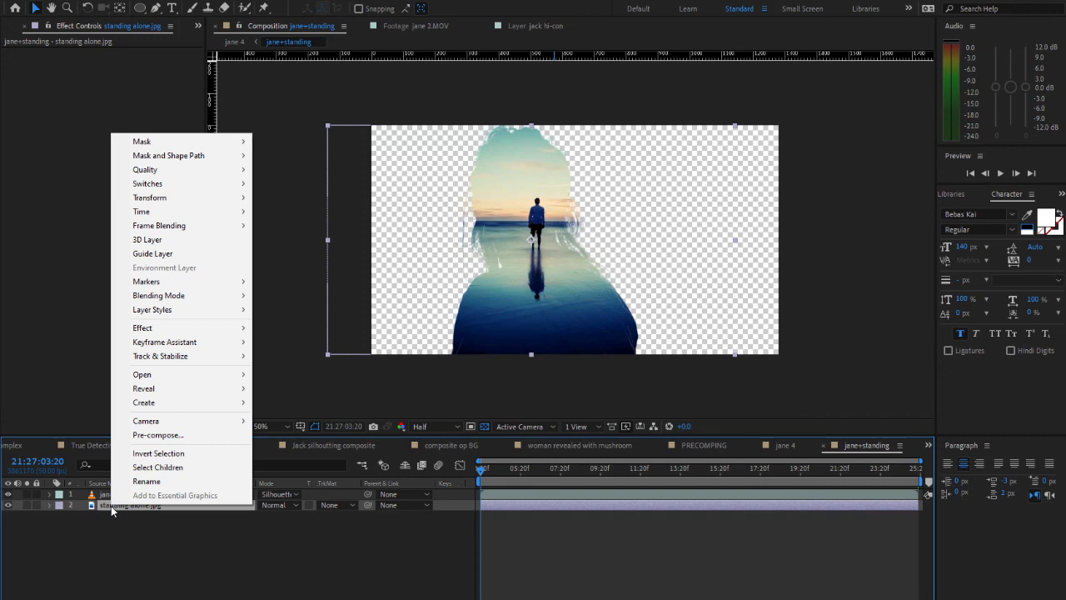
mouse_move(207, 330)
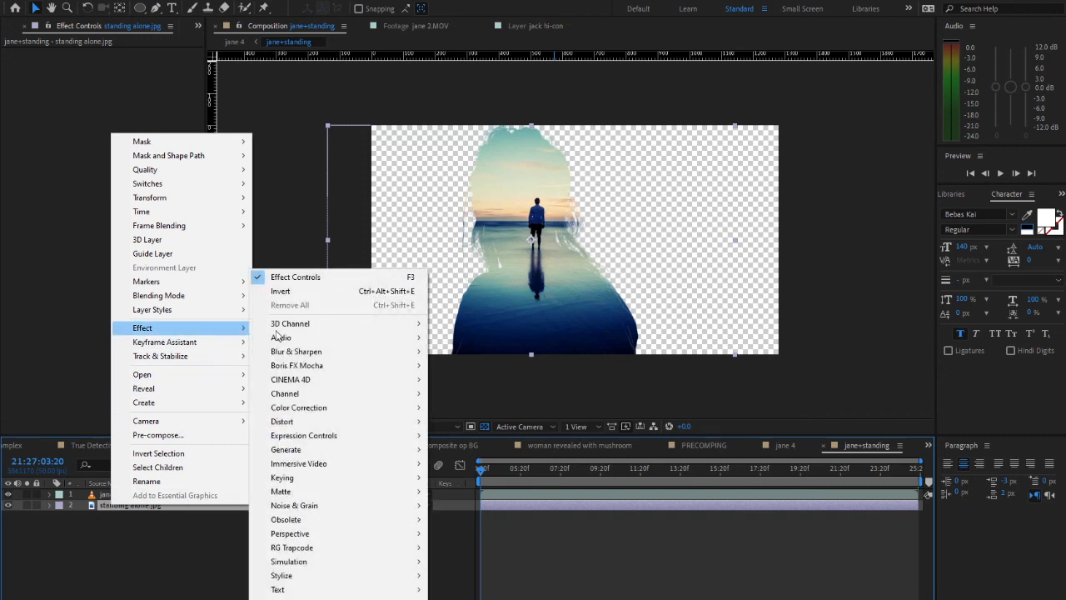
mouse_move(317, 338)
mouse_move(316, 408)
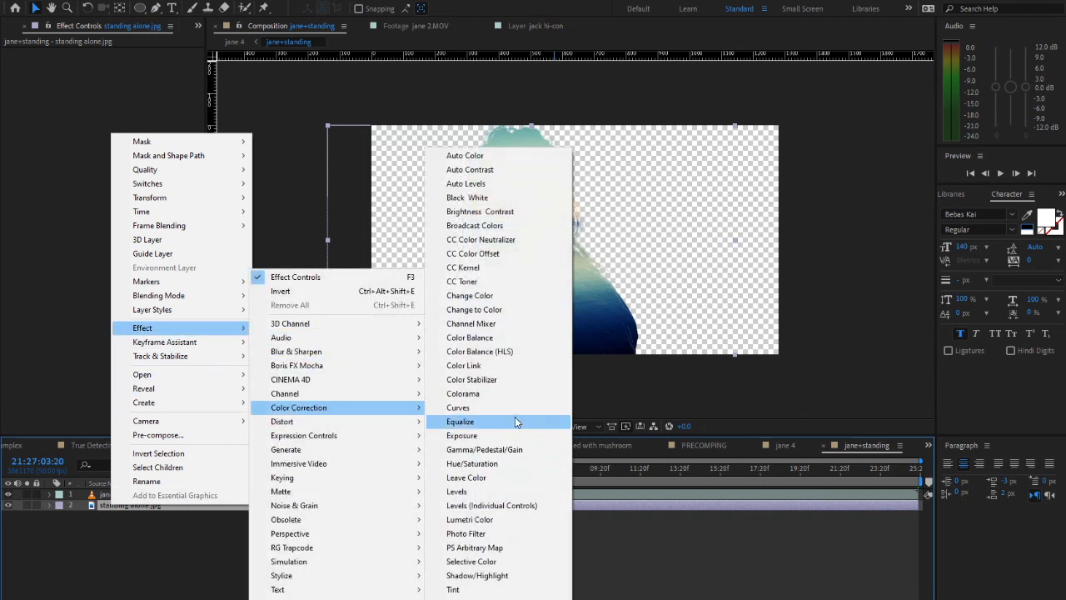
left_click(467, 596)
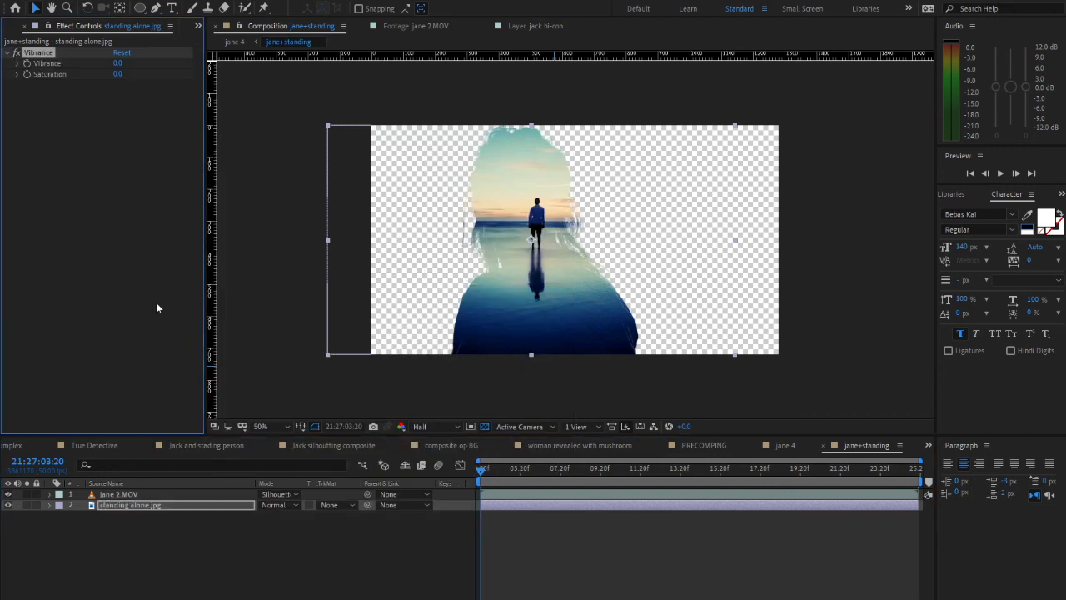
Step: Set the Vibrance of standing alone.jpg to -65 and return to the jane 4 composition
left_click_drag(119, 64, 111, 64)
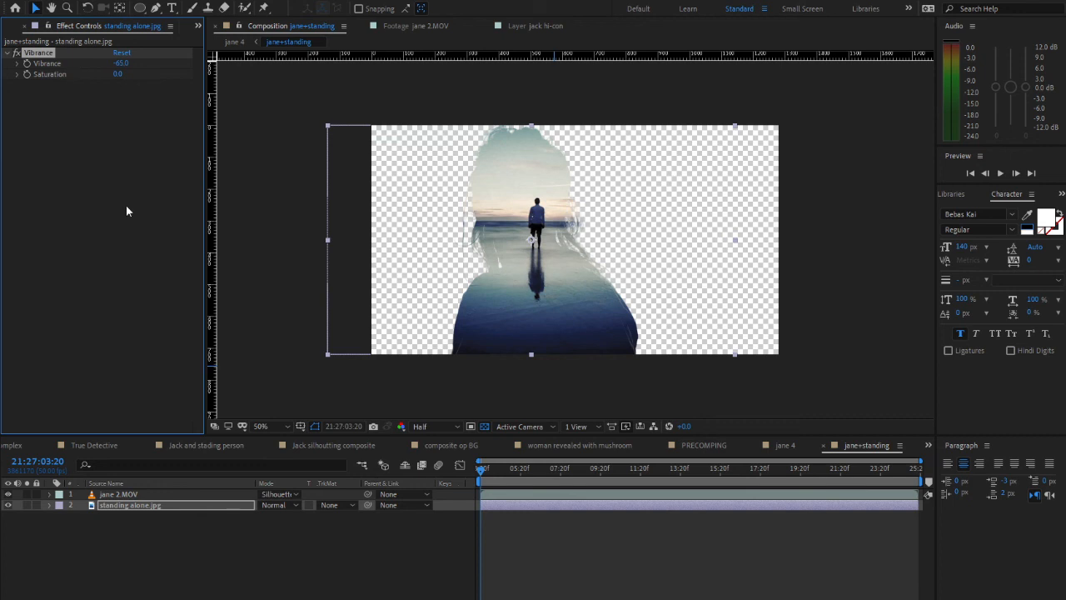
left_click(361, 465)
left_click(287, 464)
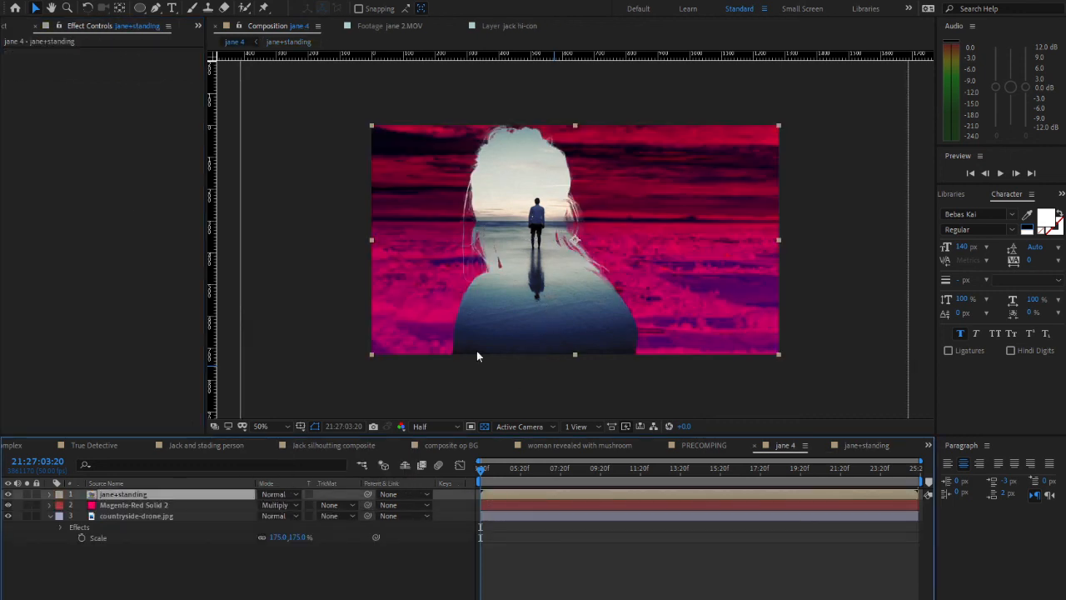
Step: Nudge the countryside-drone.jpg layer slightly downward behind the silhouette
left_click(156, 517)
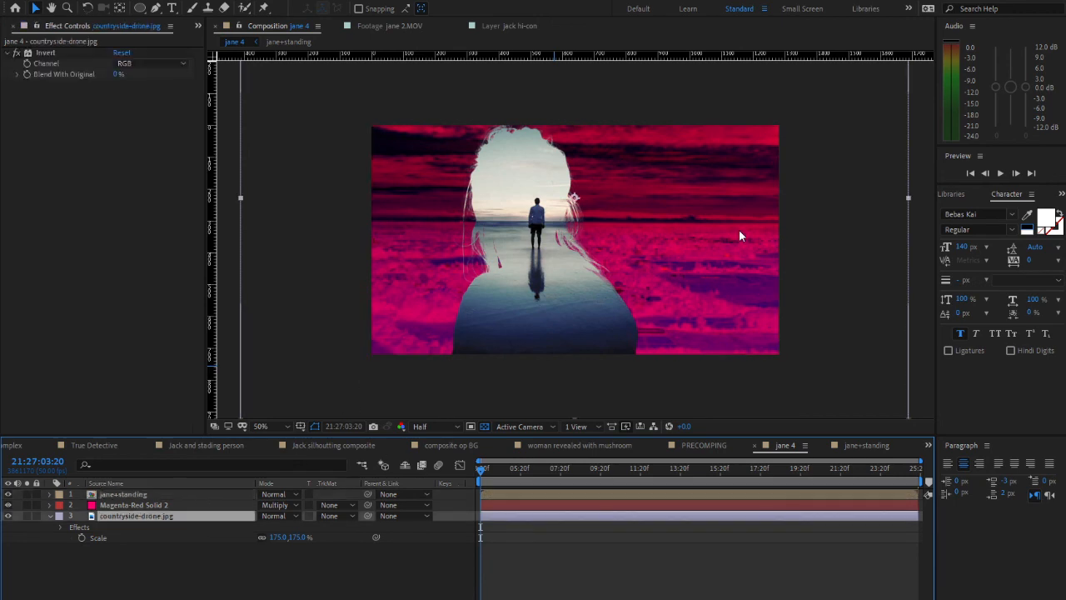
key("Return")
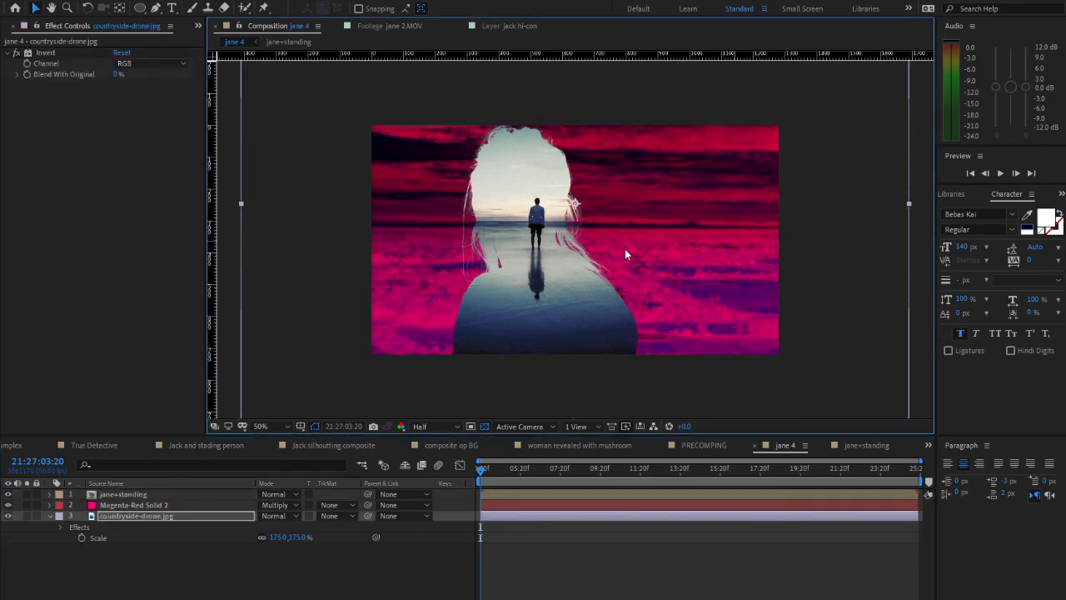
Step: Toggle the visibility of the jane+standing layer off and on to compare the background with and without the silhouette
left_click(102, 498)
left_click(98, 497)
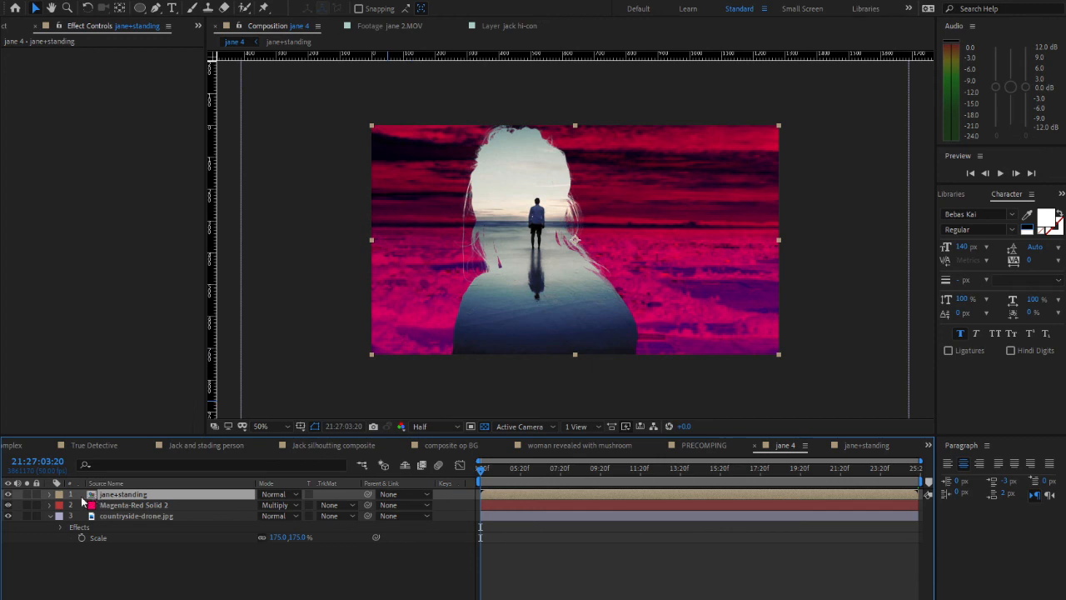
left_click(9, 495)
left_click(10, 495)
left_click(10, 494)
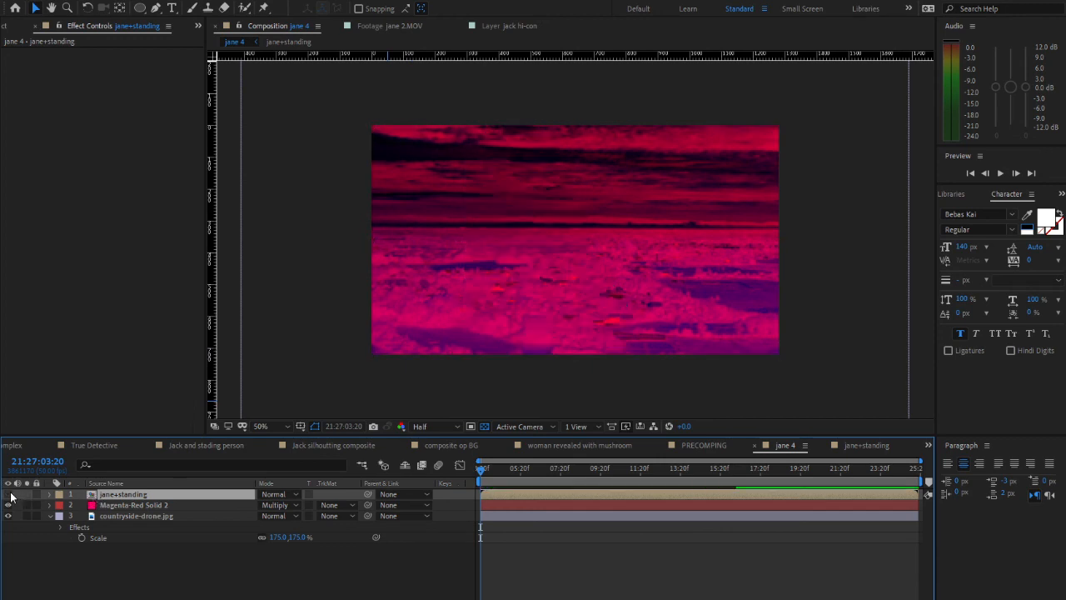
left_click(9, 495)
Step: Open the jane+standing precomp to review its jane 2.MOV and standing alone.jpg layers, and return to jane 4
double_click(98, 496)
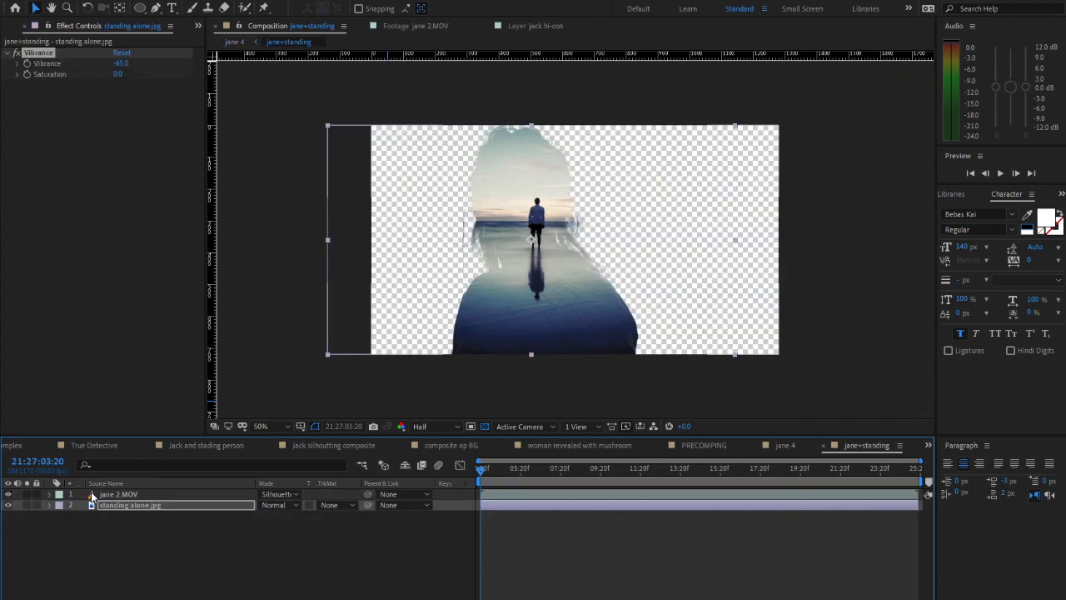
left_click(125, 496)
left_click(124, 505)
left_click(284, 496)
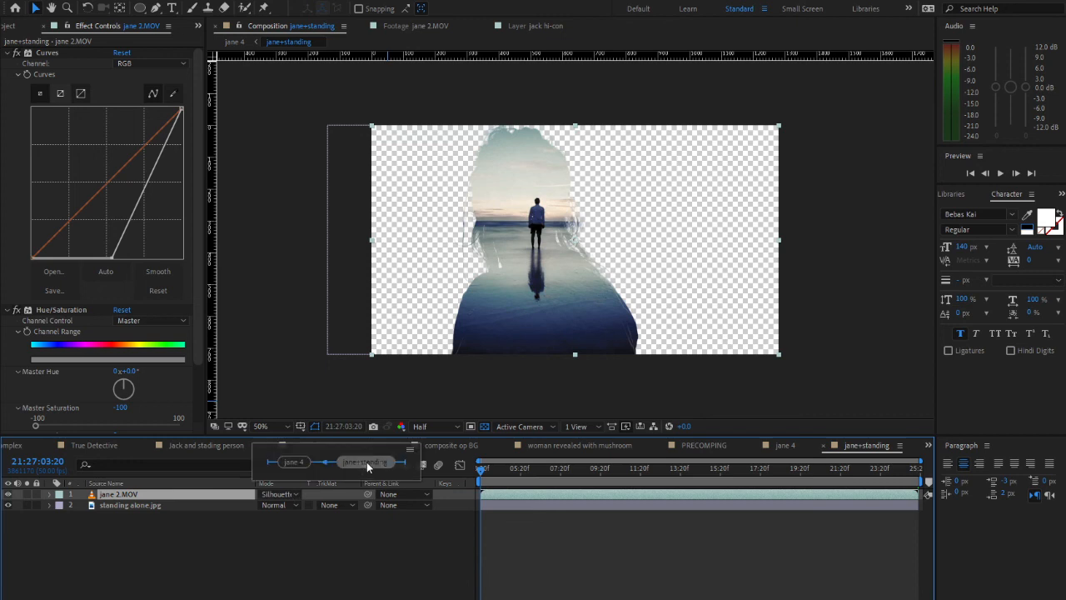
left_click(285, 462)
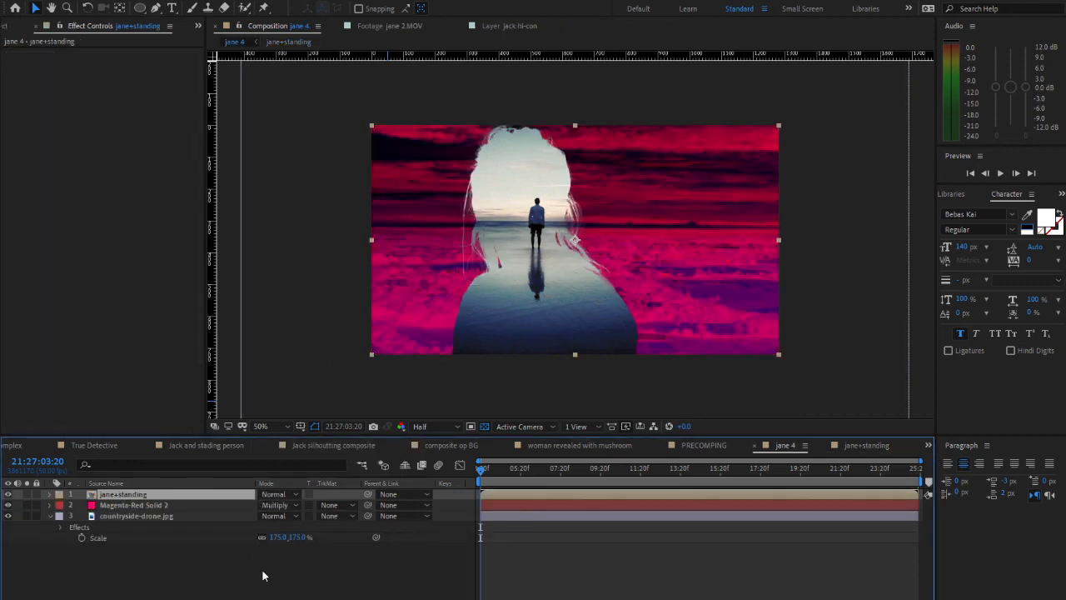